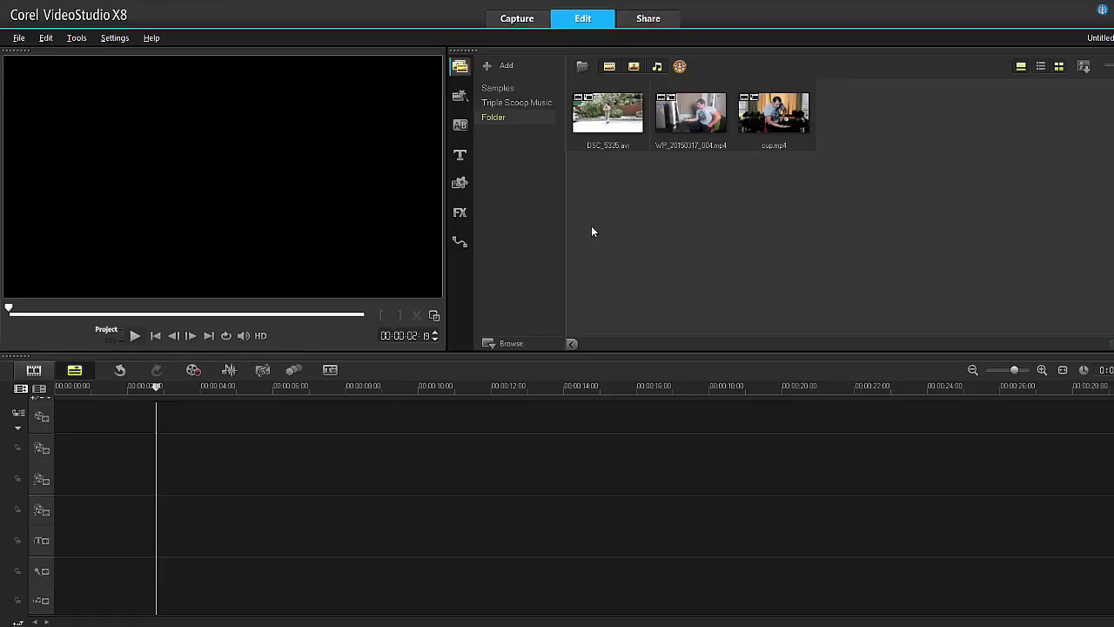
Place DSC_5335.avi on the Video track, WP_20150317_004.mp4 on Overlay 1 and cup.mp4 on Overlay 2.
left_click_drag(599, 124, 384, 419)
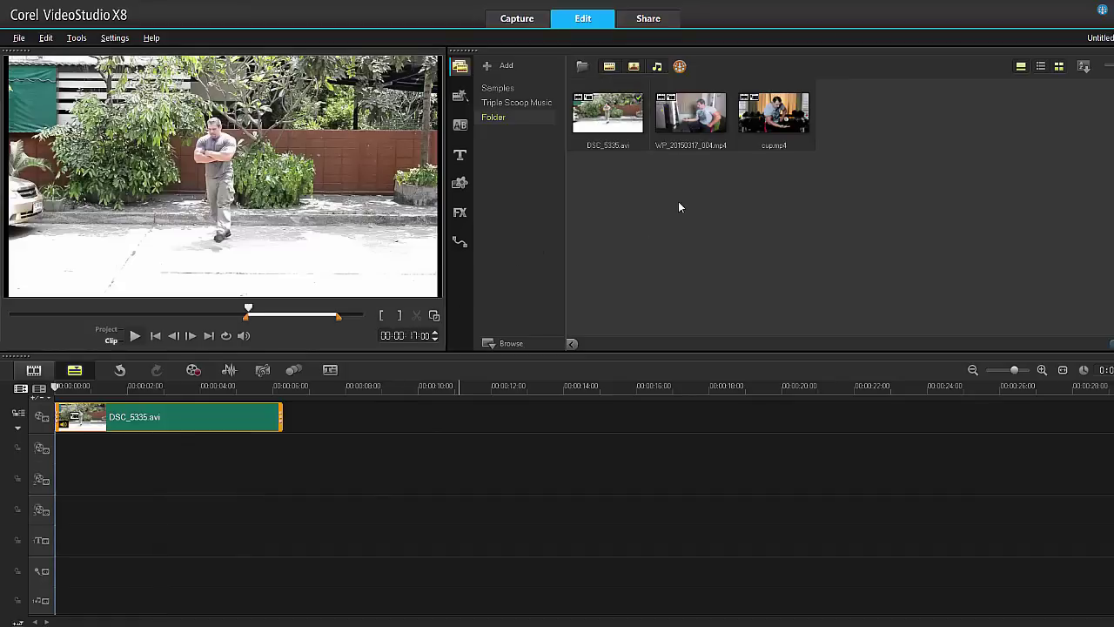
left_click_drag(689, 140, 146, 460)
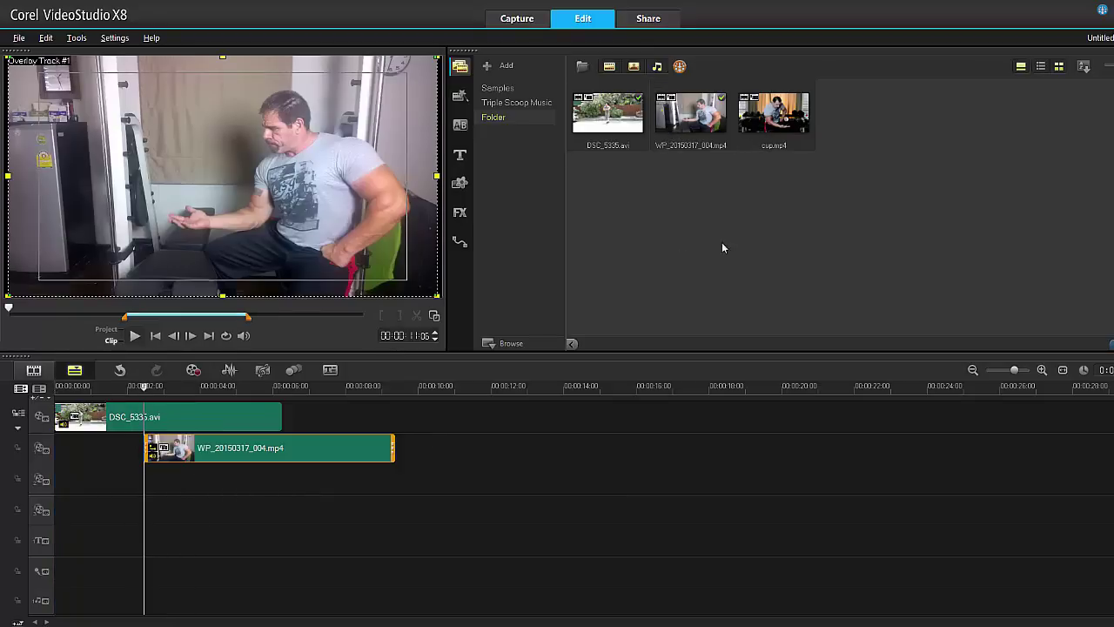
left_click_drag(774, 115, 172, 456)
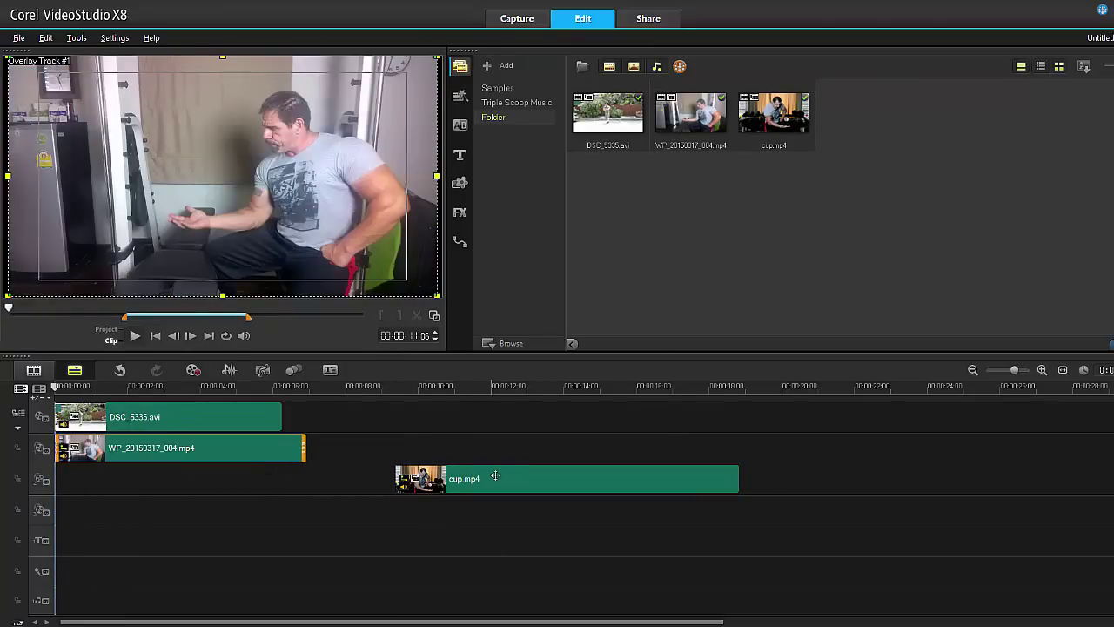
Move cup.mp4 to the timeline start and trim both overlays to end with DSC_5335.avi.
left_click_drag(523, 478, 194, 490)
mouse_move(291, 446)
left_mouse_down()
mouse_move(304, 447)
mouse_move(281, 449)
left_mouse_up()
left_click(389, 479)
left_click_drag(389, 479, 281, 480)
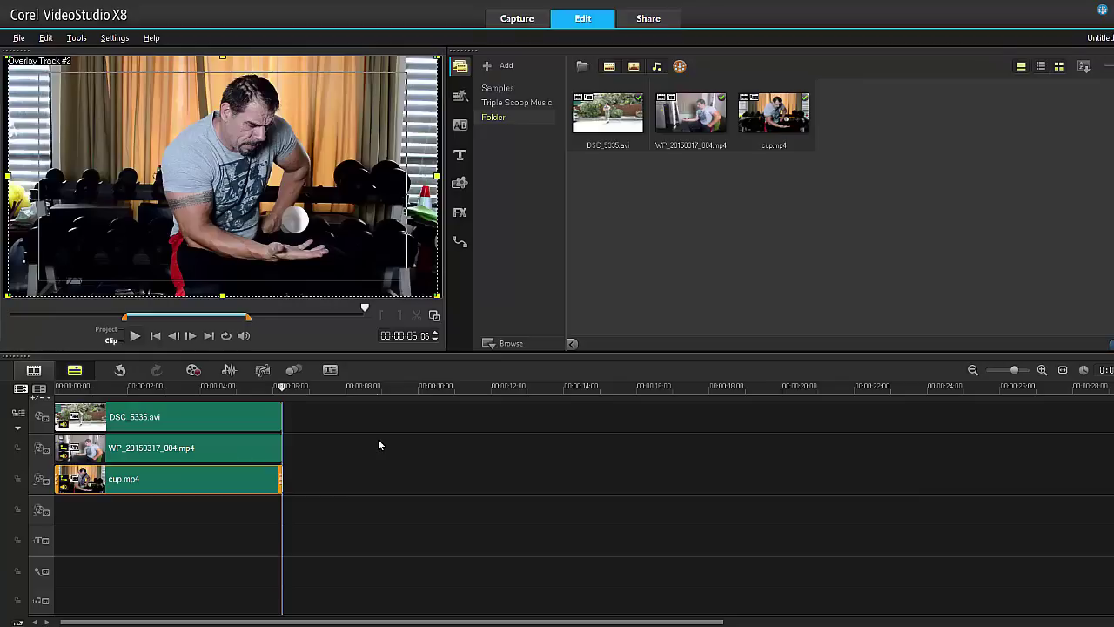
In cup.mp4's Customize Motion, set Size to 50 and Position to 50, -50.
double_click(240, 479)
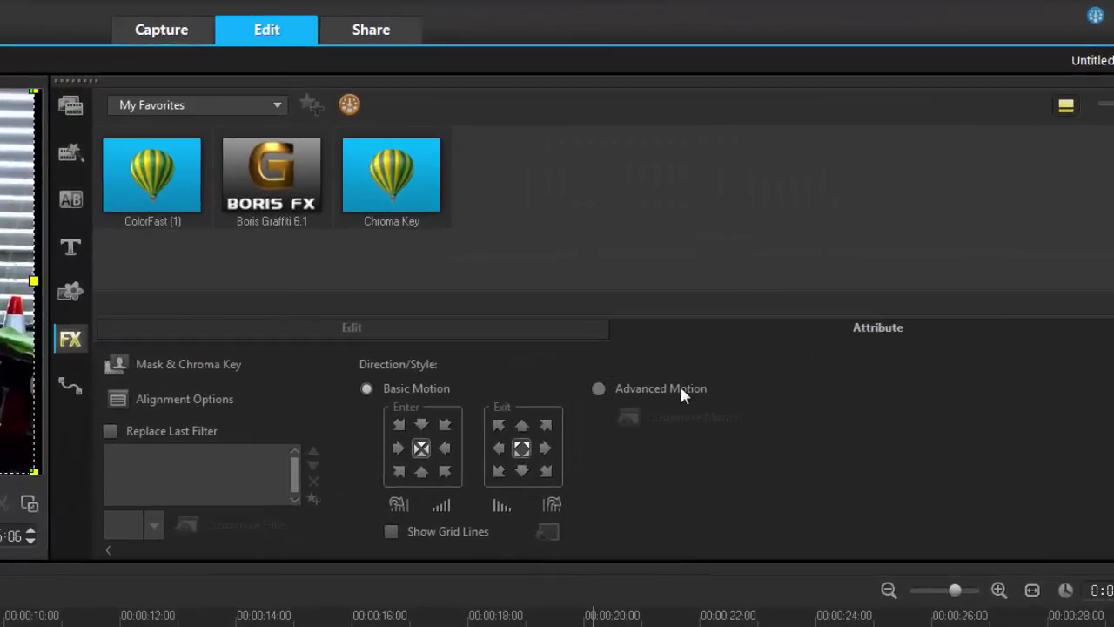
left_click(682, 389)
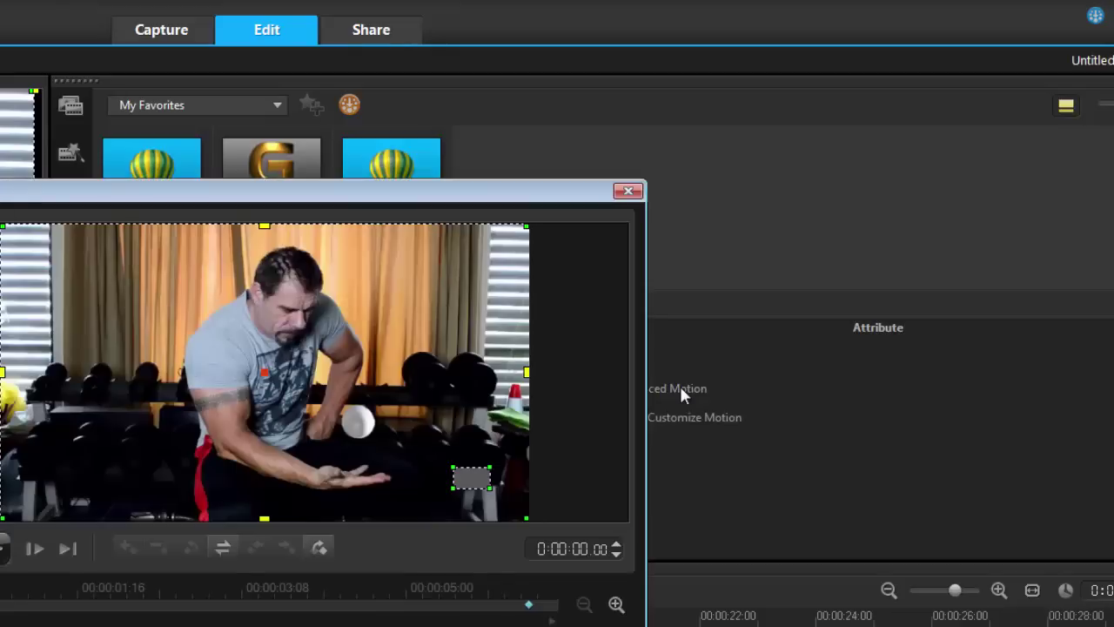
left_click_drag(145, 192, 452, 177)
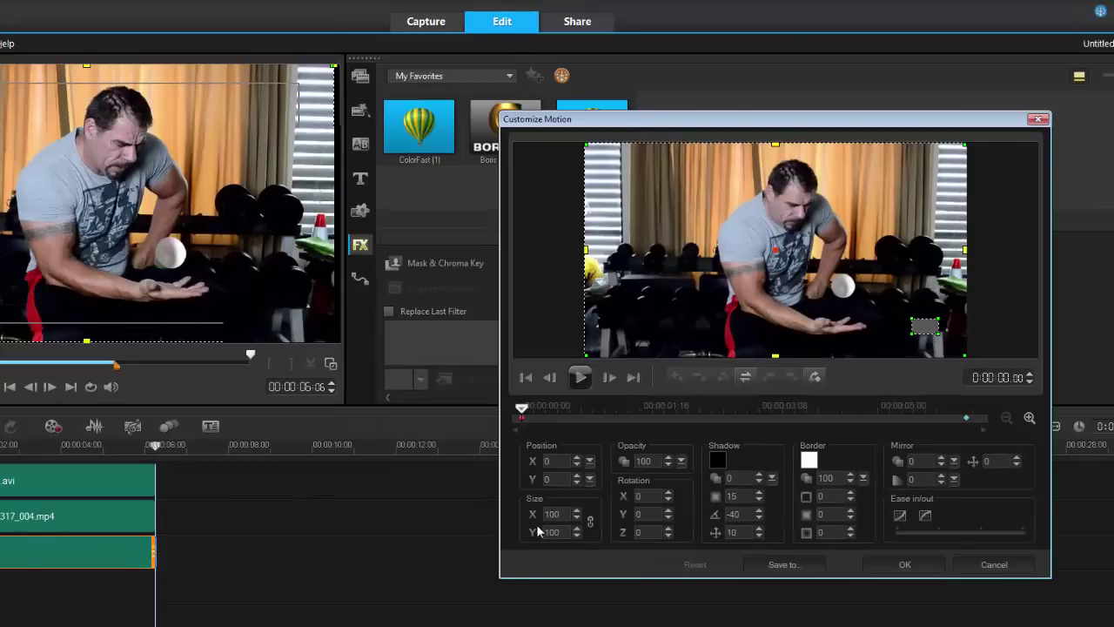
double_click(569, 514)
type("50")
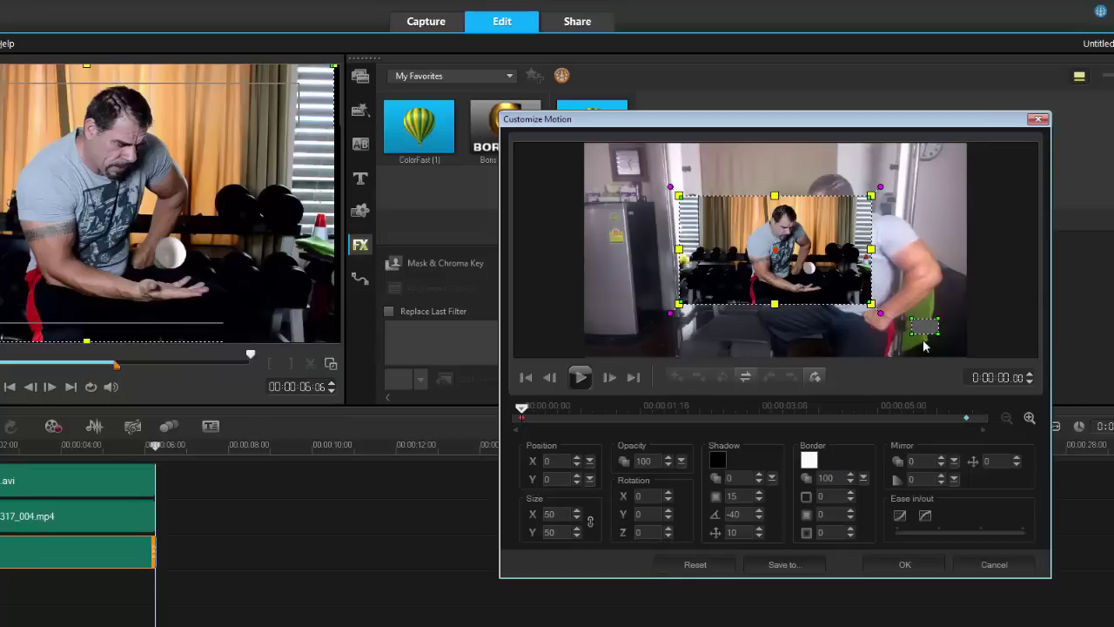
double_click(548, 461)
type("50")
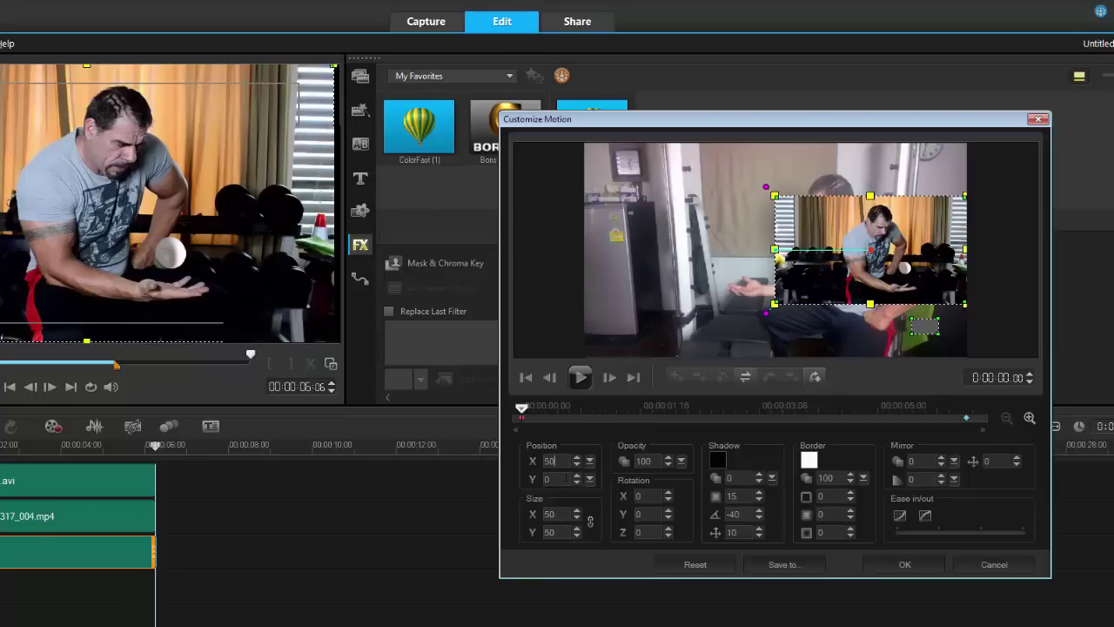
double_click(548, 479)
type("-50")
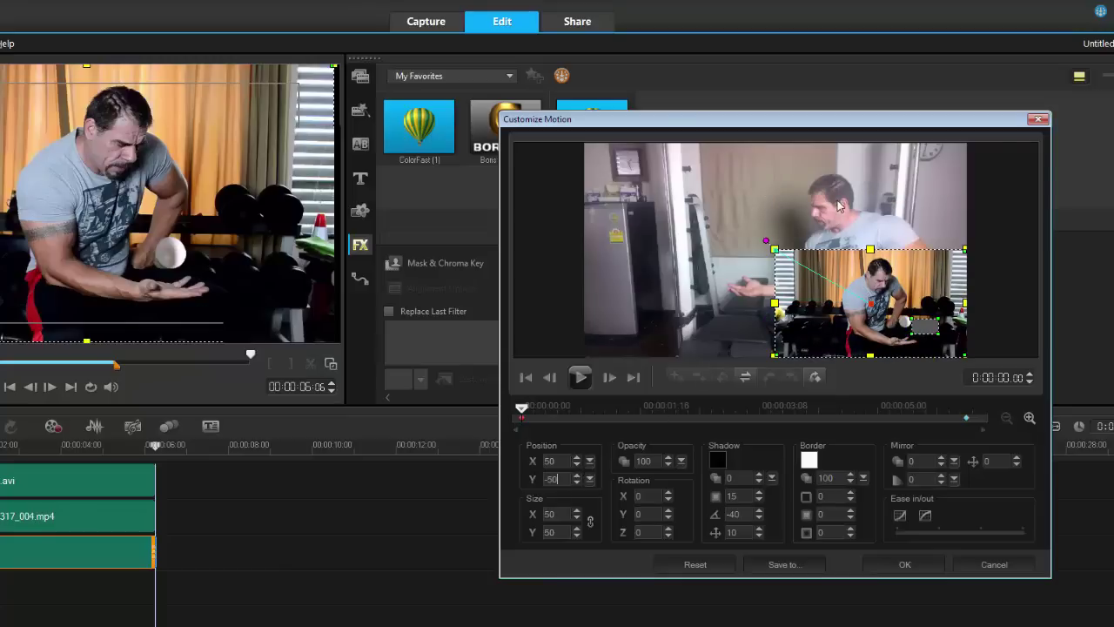
Give cup.mp4 a white border of 3, paste the settings to all keyframes, and apply.
left_click(852, 492)
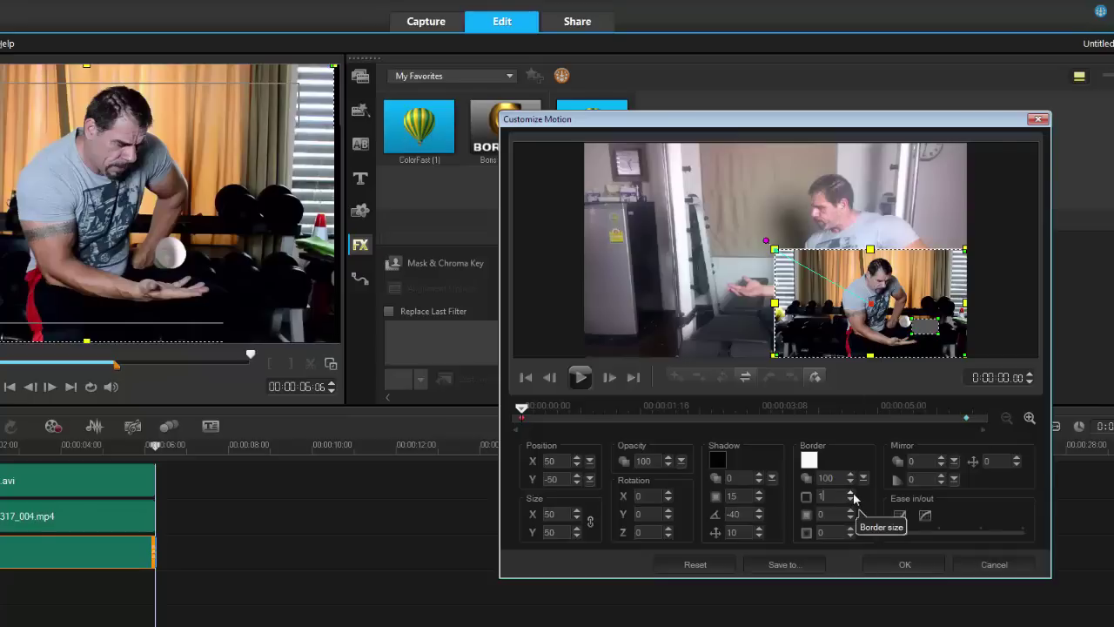
left_click(850, 492)
left_click(851, 493)
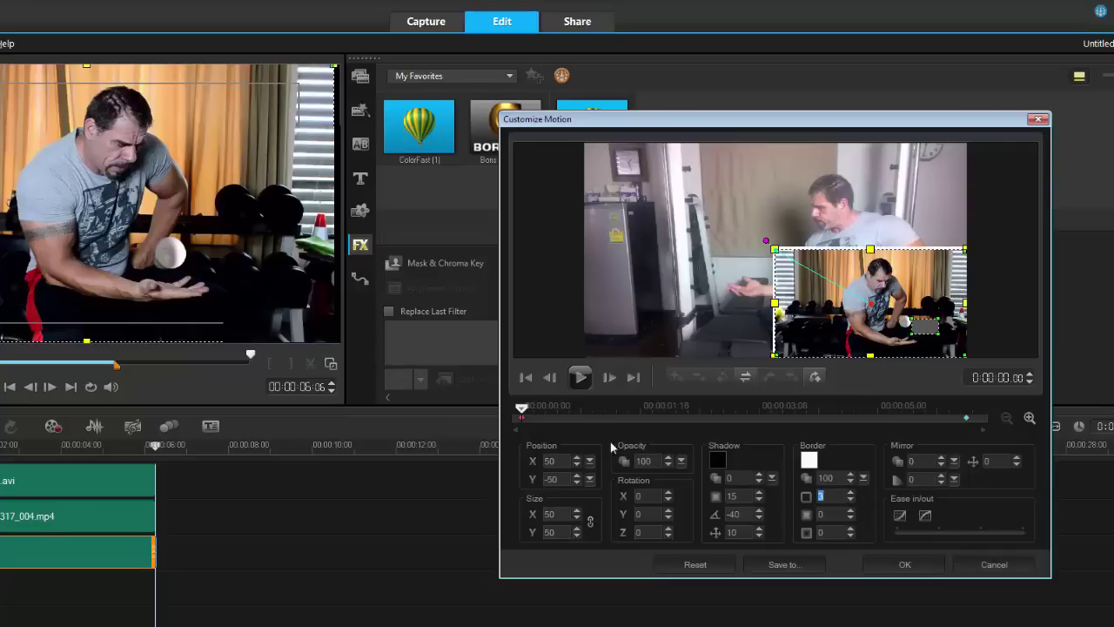
right_click(522, 419)
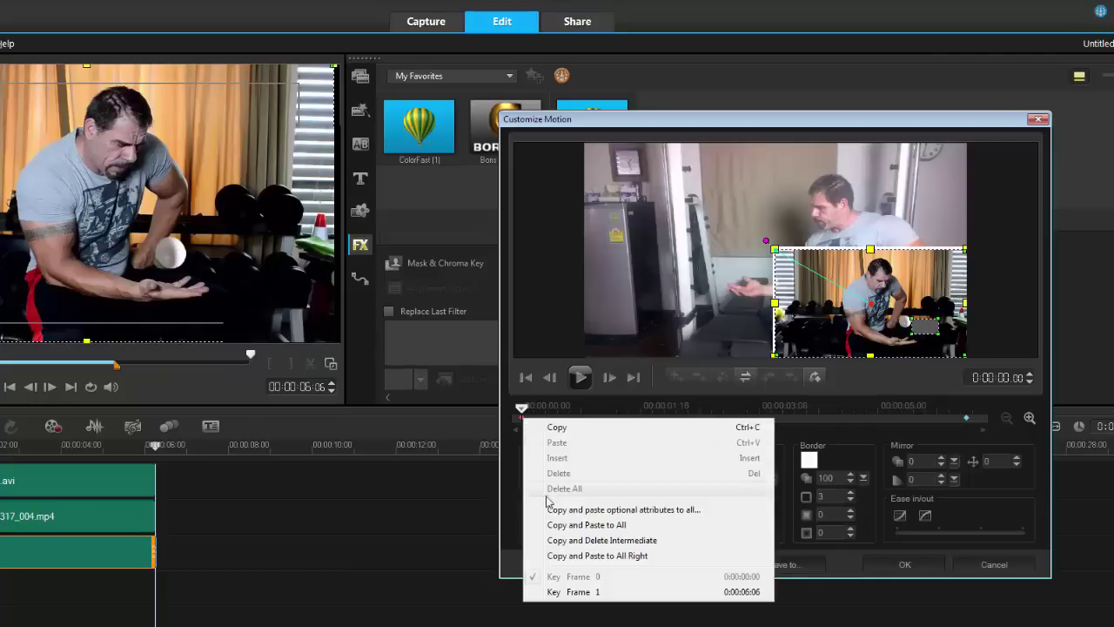
left_click(570, 561)
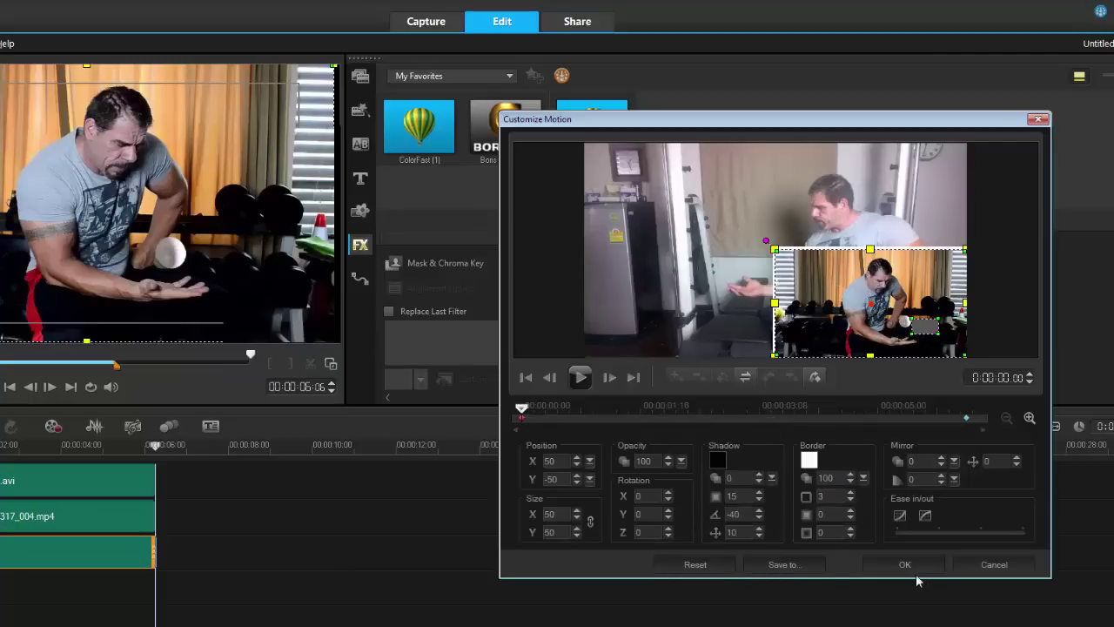
left_click(910, 565)
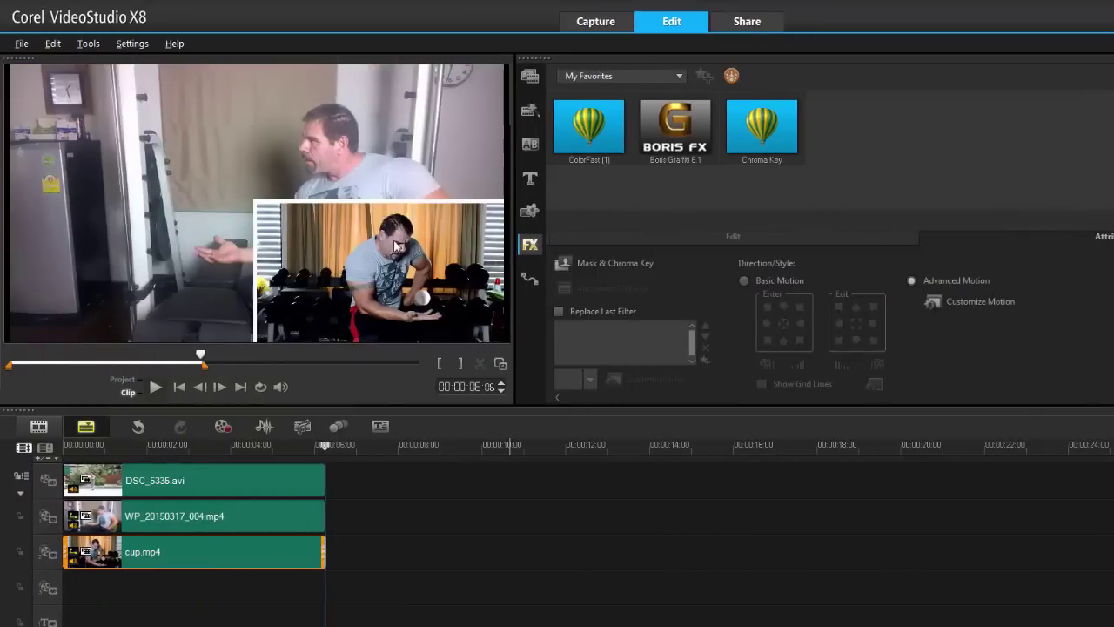
In WP_20150317_004.mp4's Customize Motion, set Size to 50 and Position to 50, 50.
left_click(269, 521)
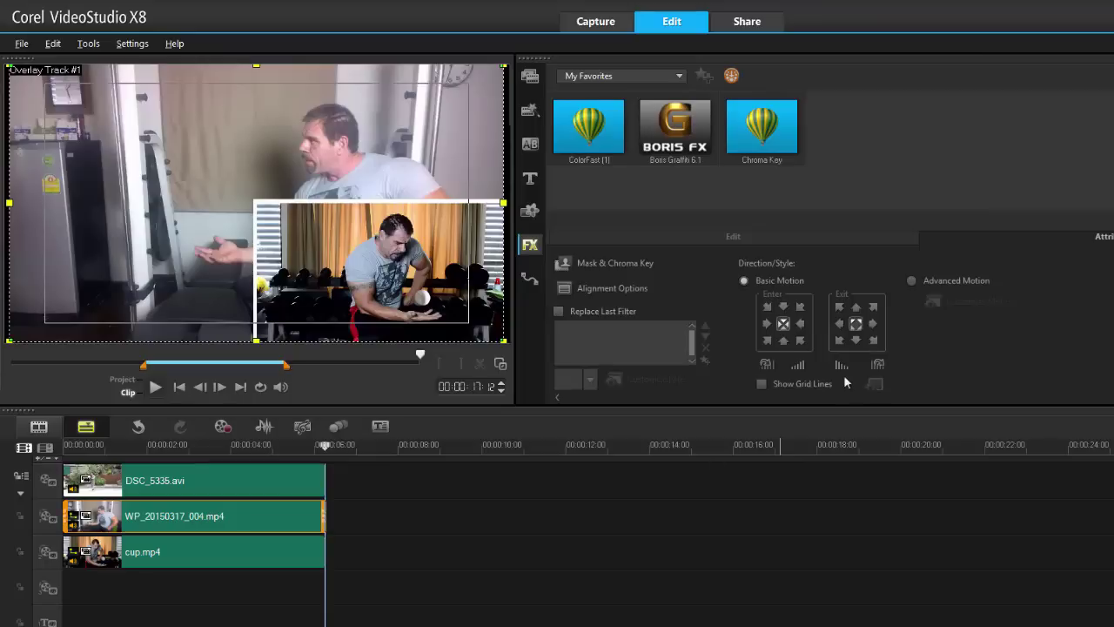
left_click(933, 283)
left_click(958, 302)
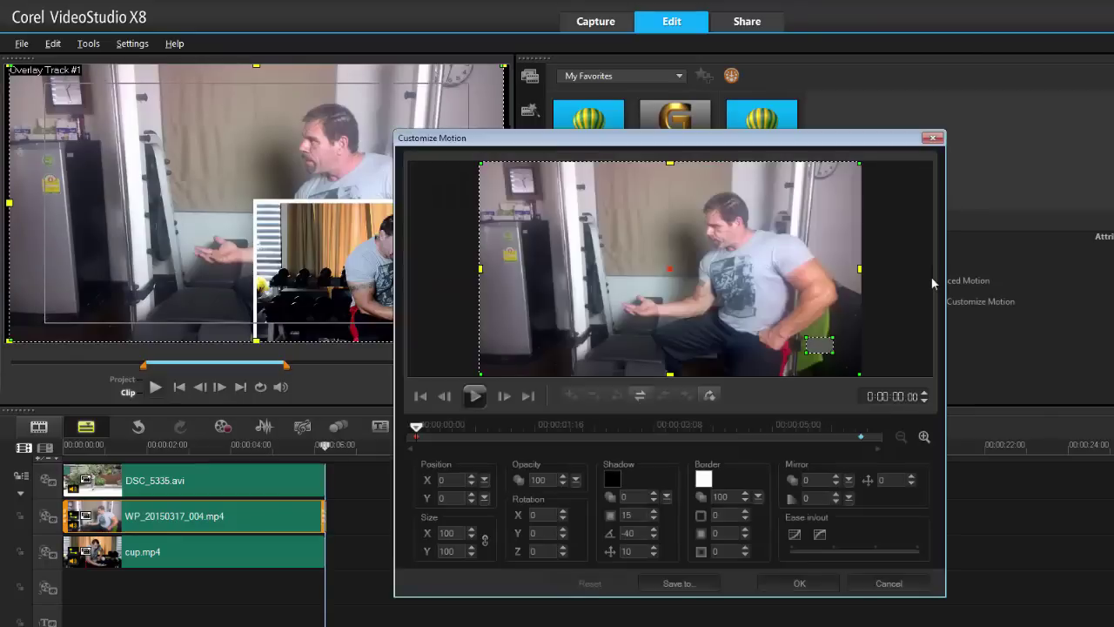
double_click(450, 532)
type("50")
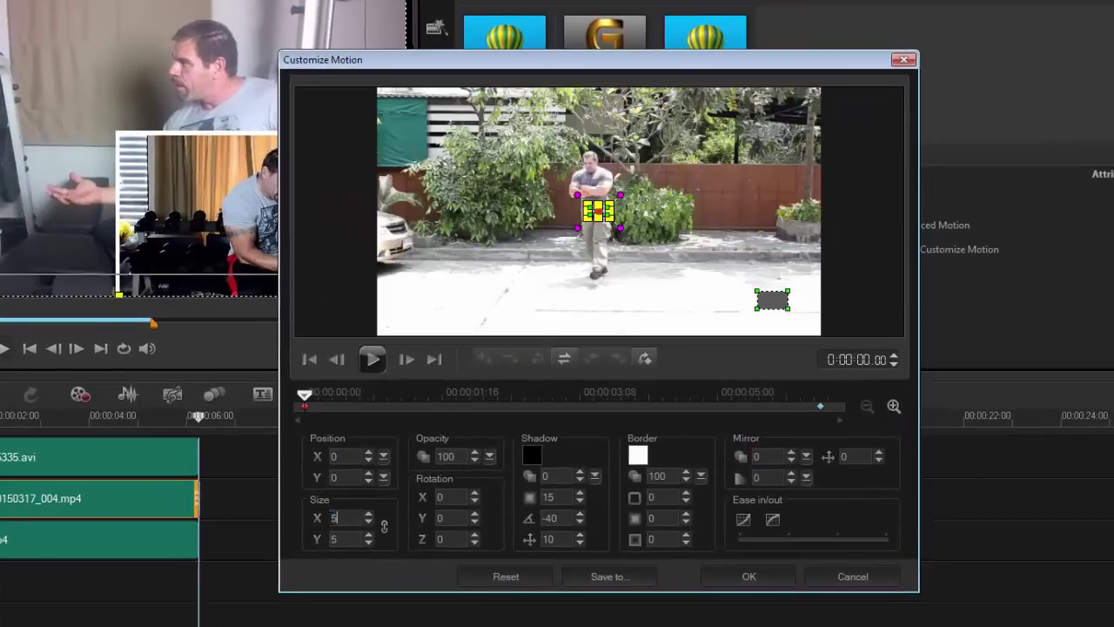
double_click(334, 456)
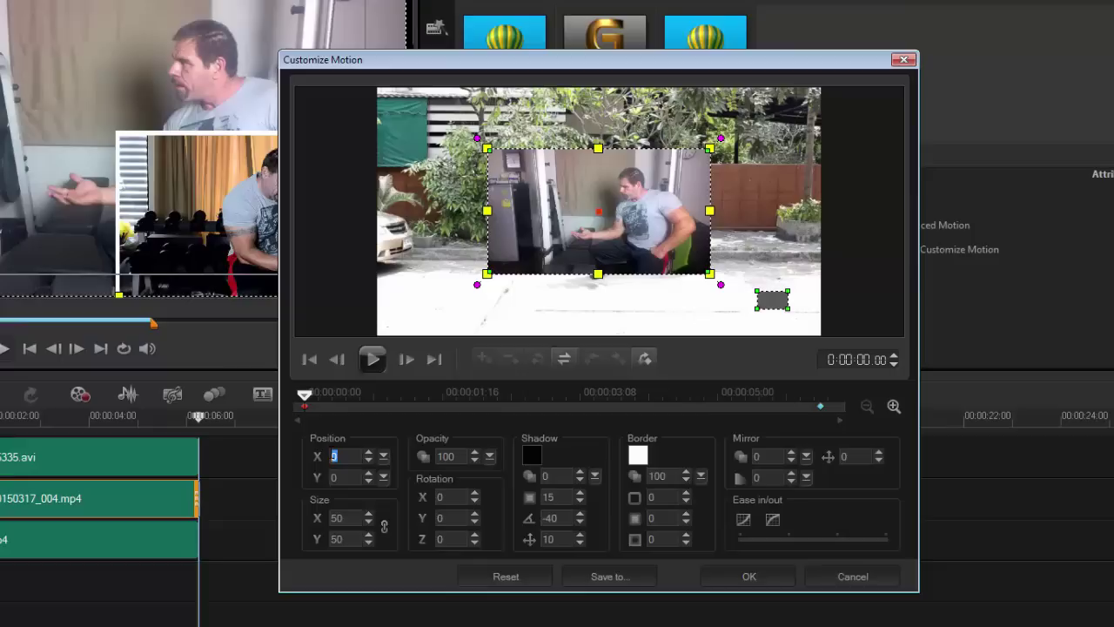
type("50")
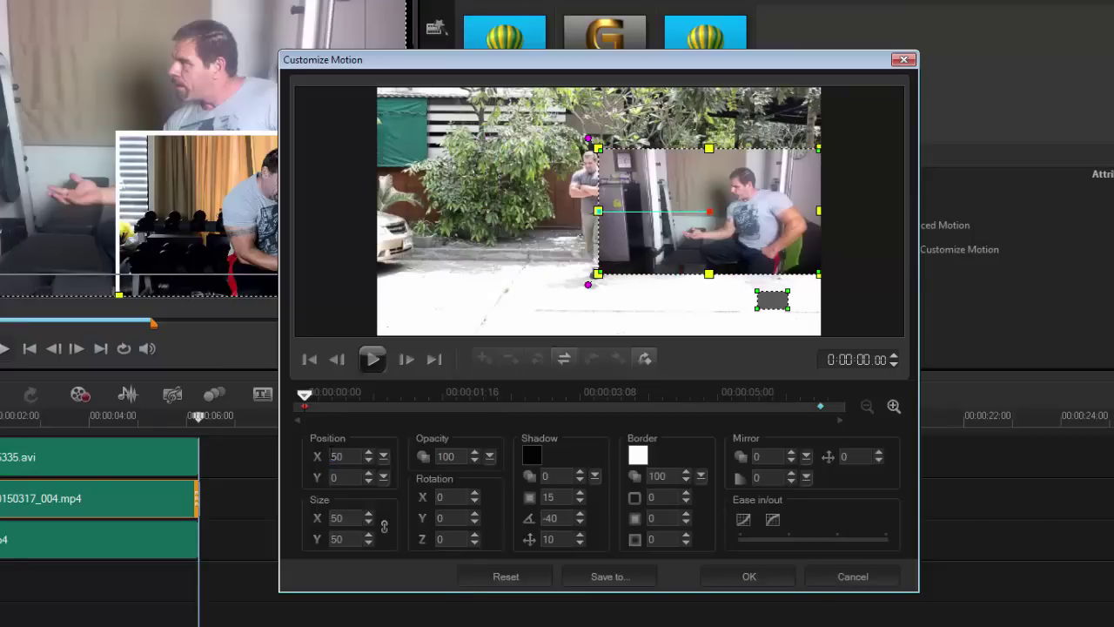
key("Tab")
type("50")
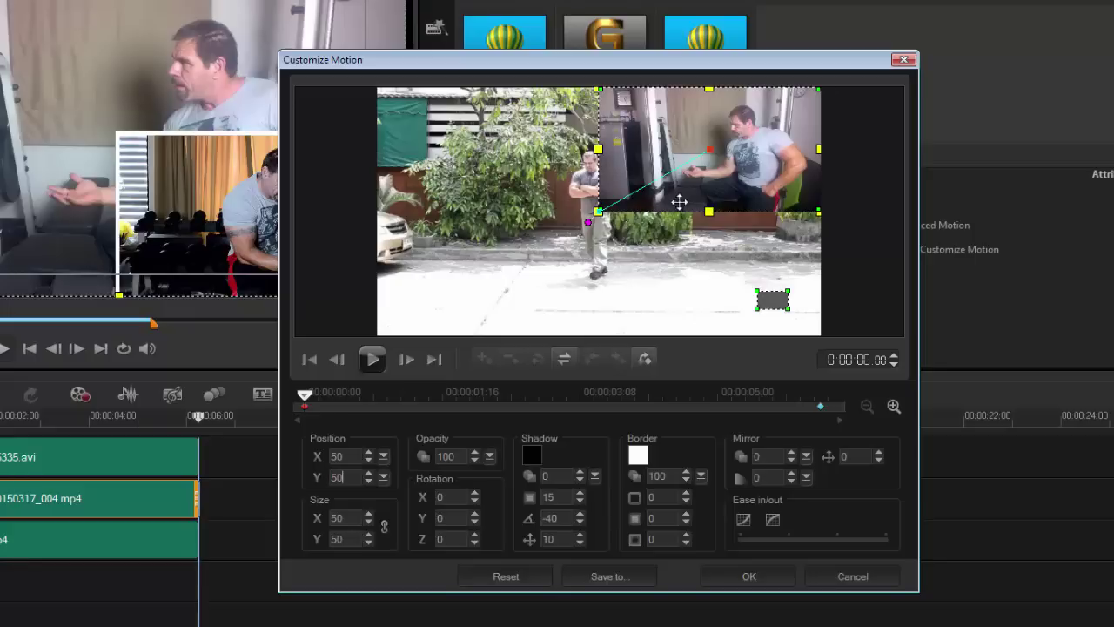
Give WP_20150317_004.mp4 a white border of 3, paste to all keyframes, and apply.
left_click(688, 493)
left_click(687, 493)
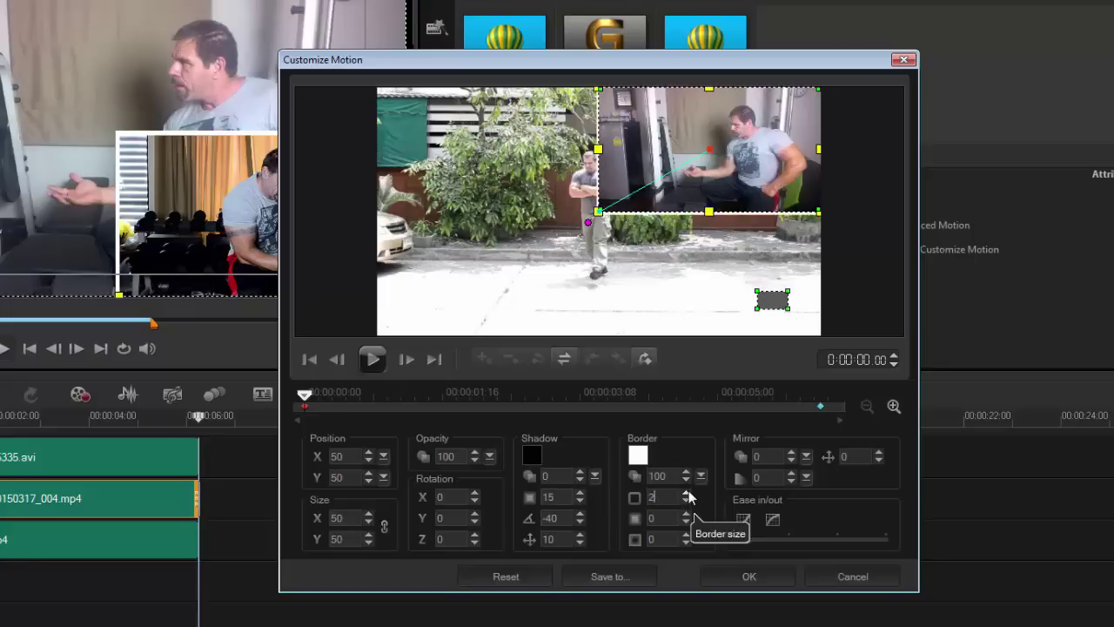
left_click(688, 493)
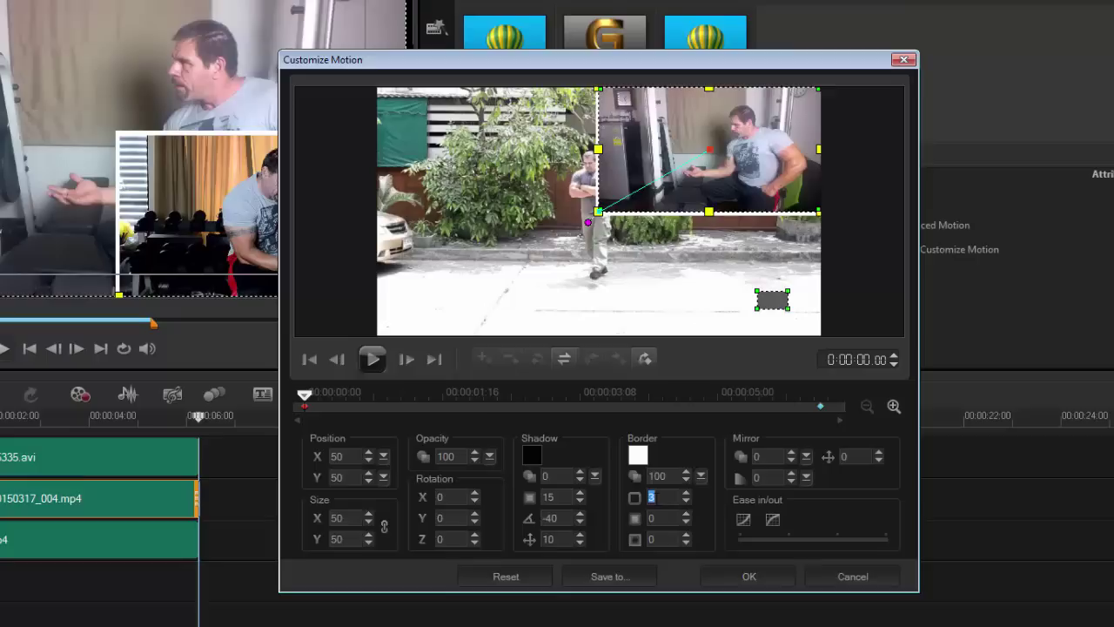
right_click(304, 414)
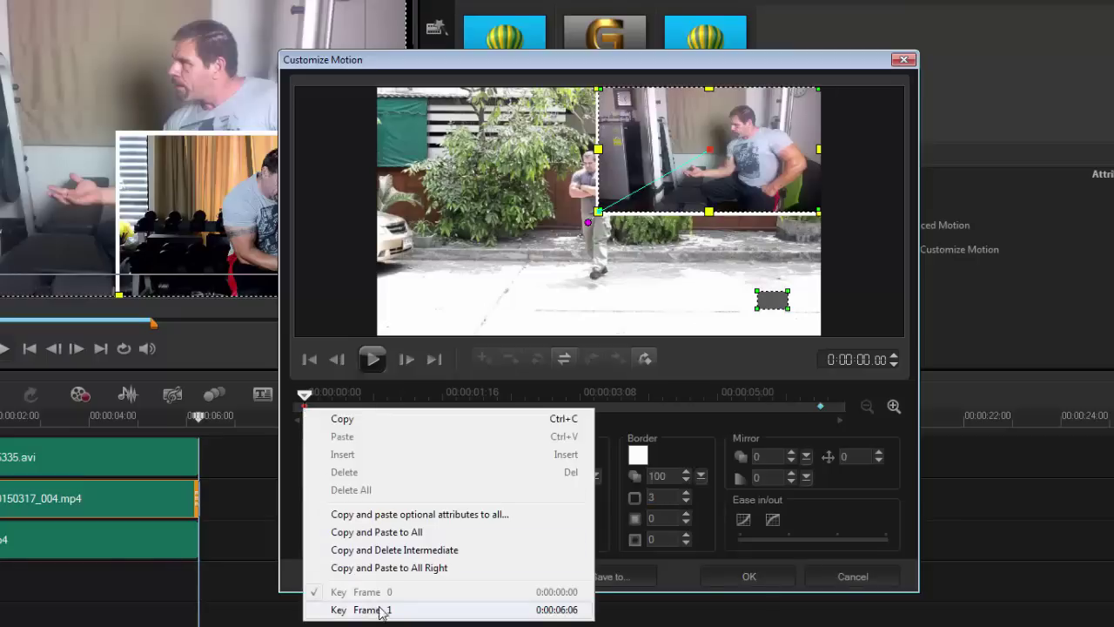
left_click(383, 568)
left_click(720, 571)
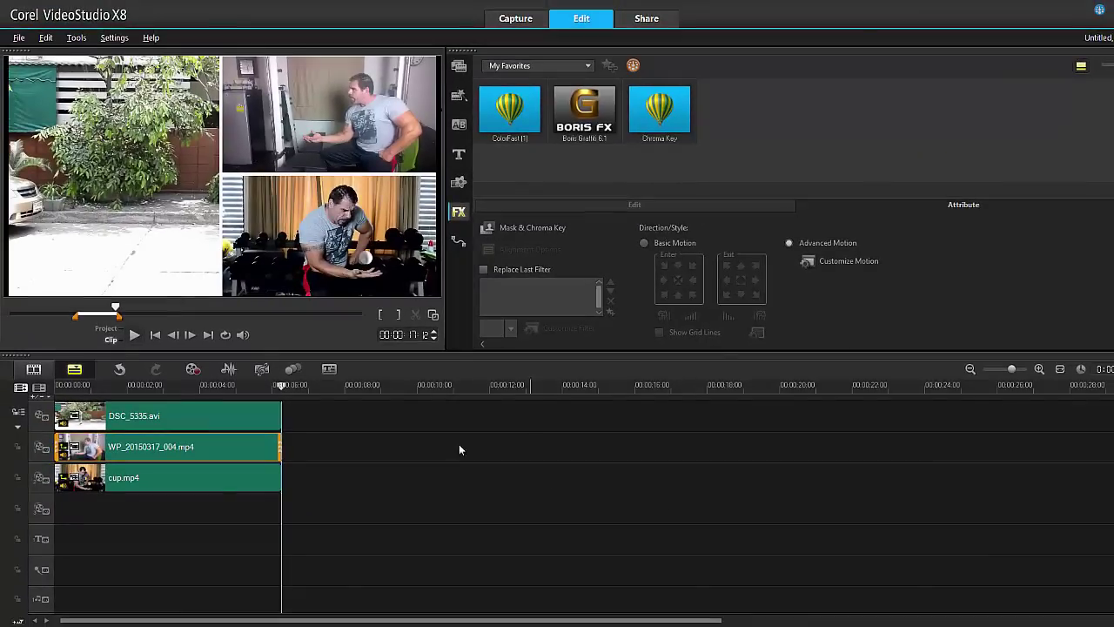
left_click_drag(283, 384, 109, 387)
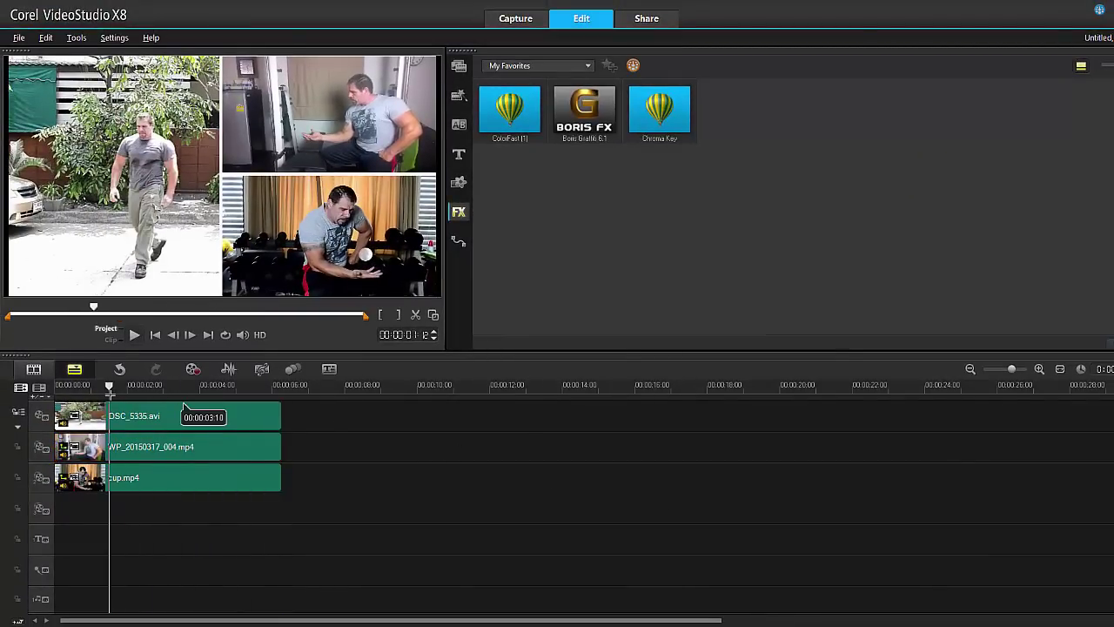
key("alt+Tab")
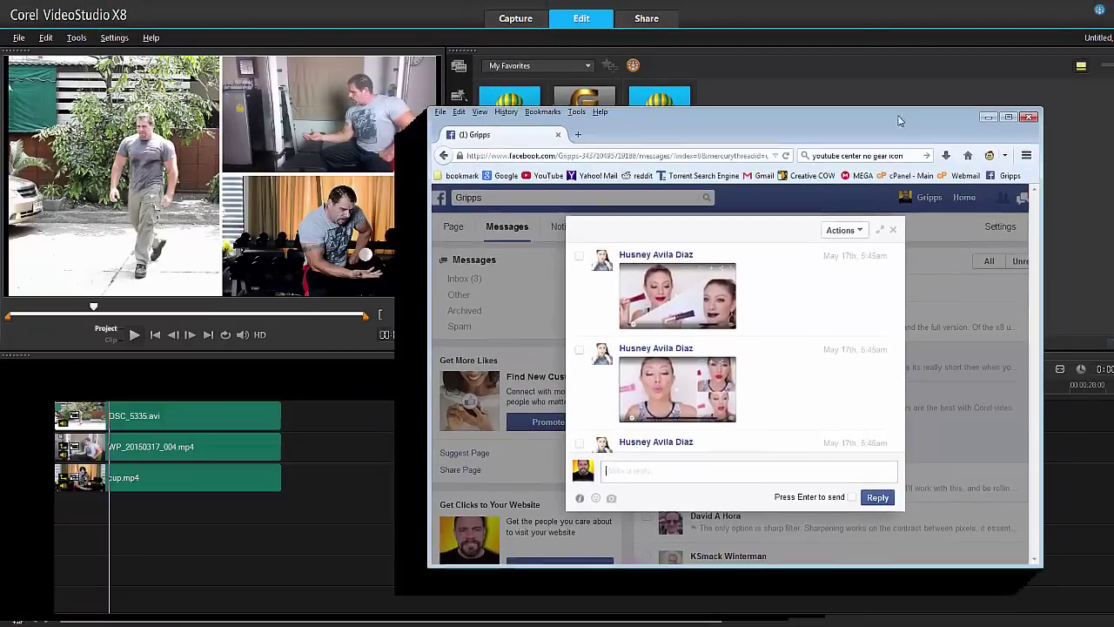
left_click(735, 405)
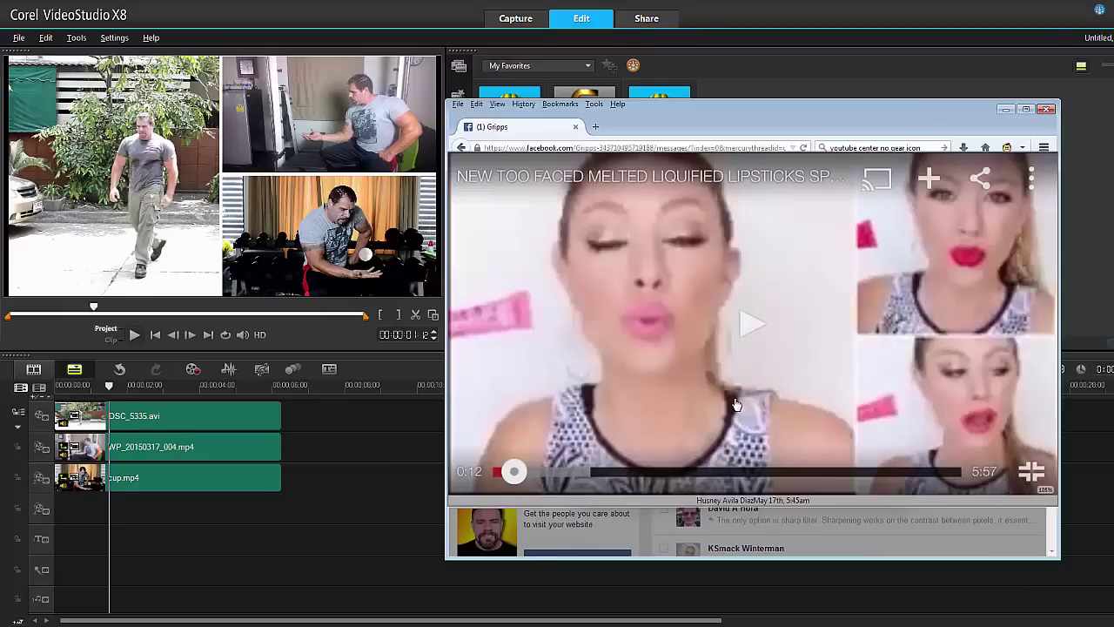
key("Escape")
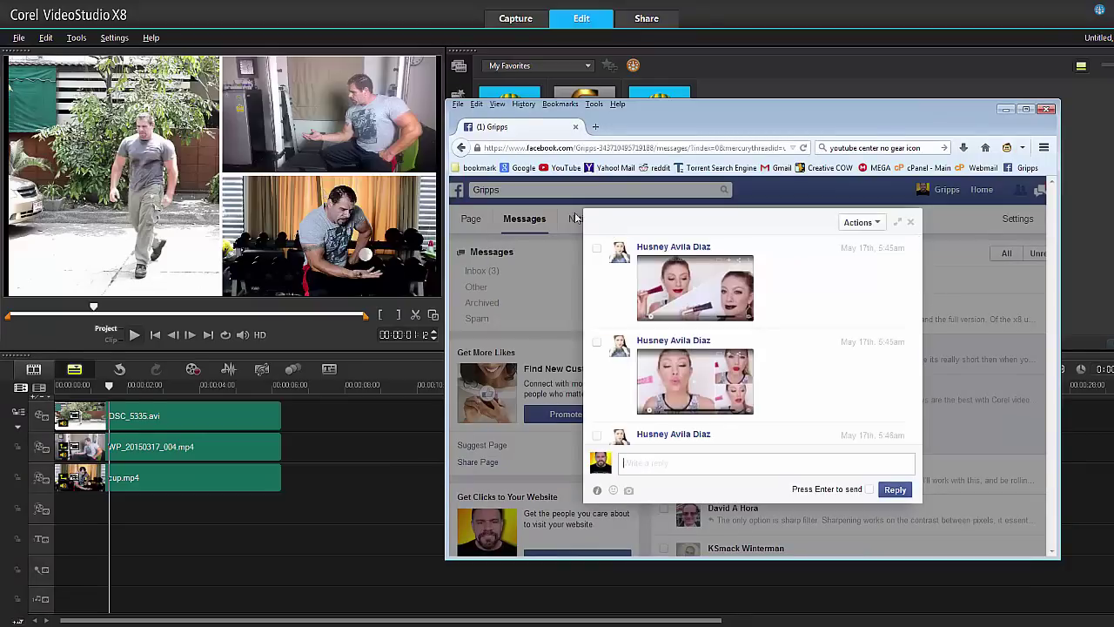
left_click(1006, 108)
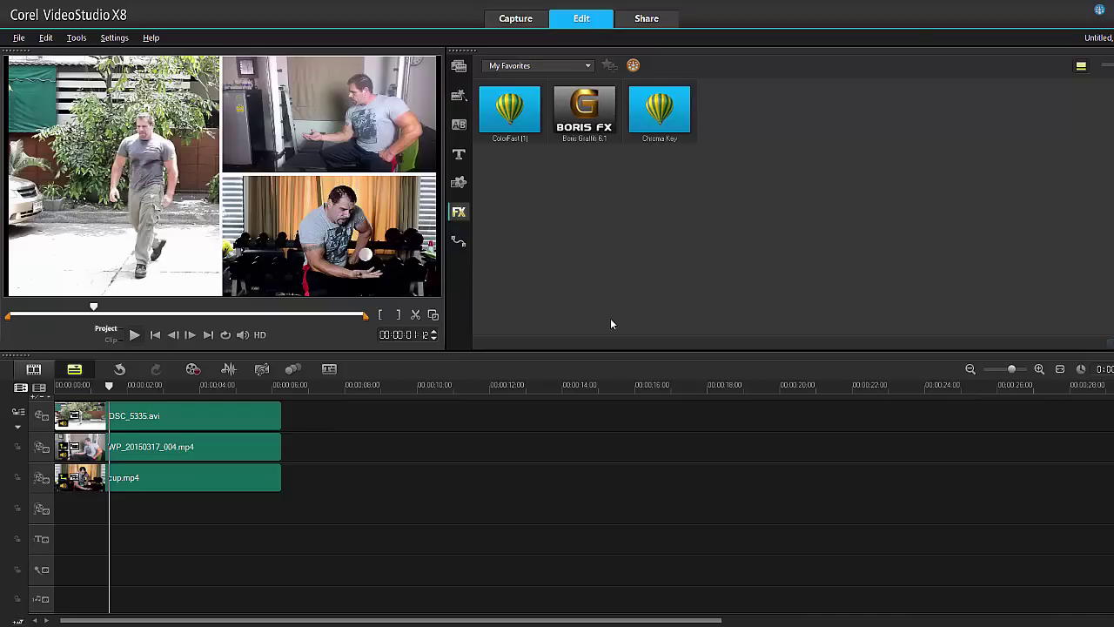
Delete DSC_5335.avi from the Video track.
left_click(197, 418)
key("Delete")
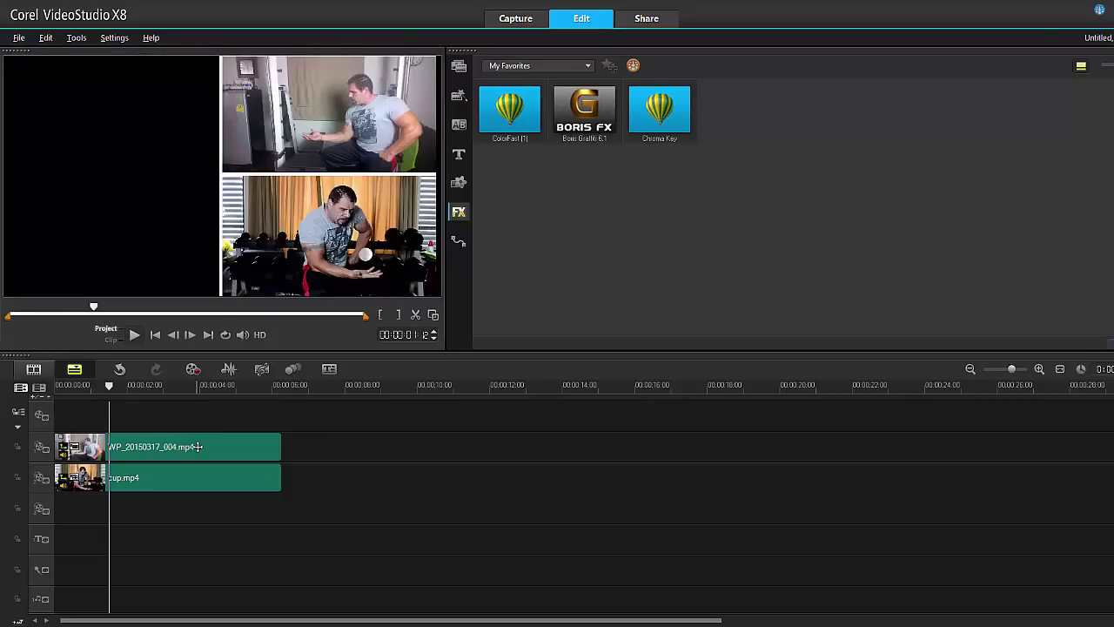
Delete the two remaining overlay clips from the timeline.
left_click(198, 447)
key("Delete")
left_click(201, 469)
key("Delete")
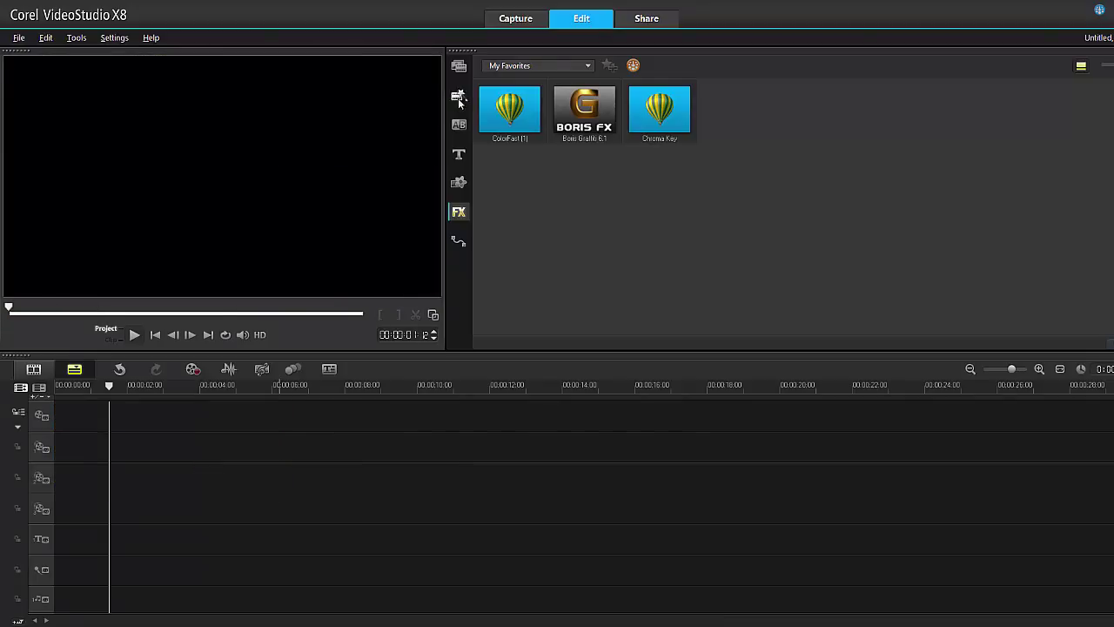
Place WP_20150317_004.mp4 on the Video track and cup.mp4 on Overlay 1, trimmed to match.
left_click(460, 66)
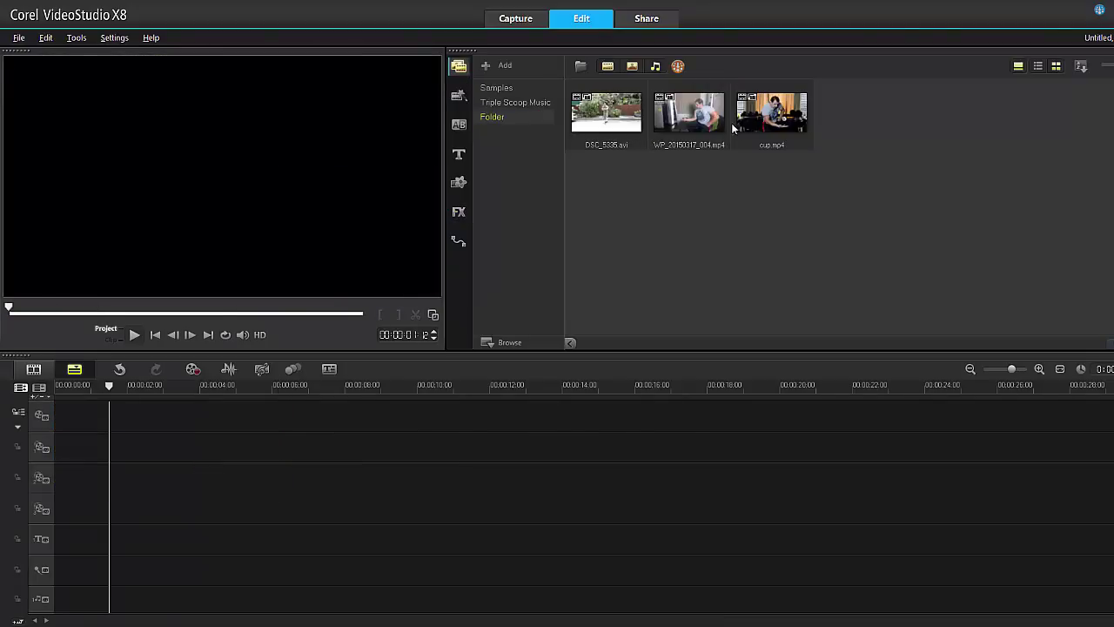
left_click_drag(707, 127, 470, 426)
left_click_drag(661, 360, 447, 460)
left_click_drag(565, 450, 205, 447)
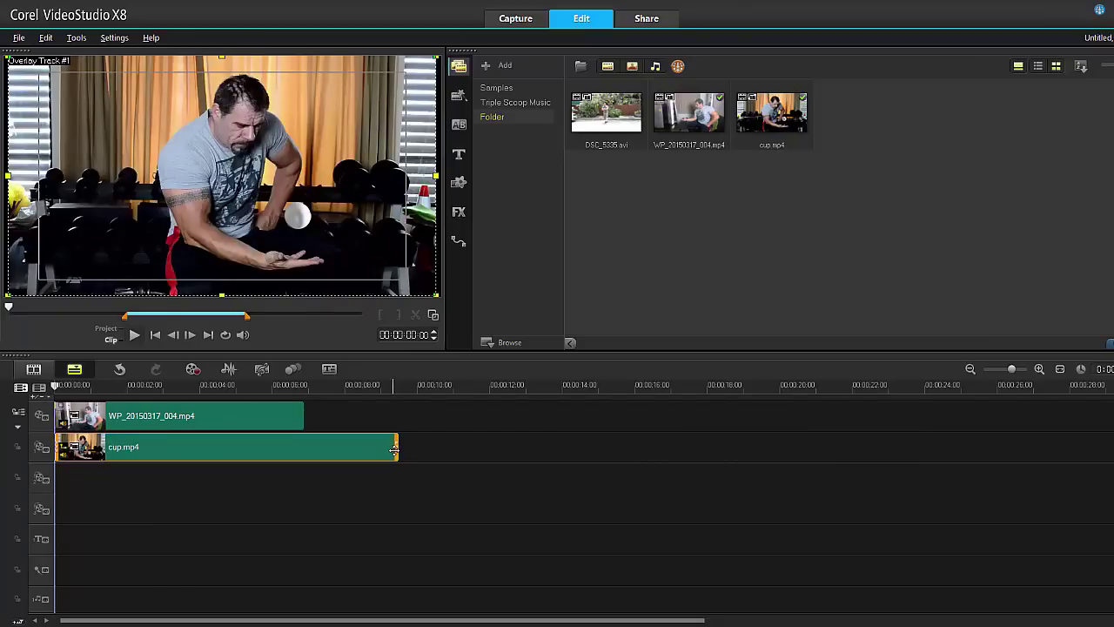
left_click_drag(394, 448, 304, 448)
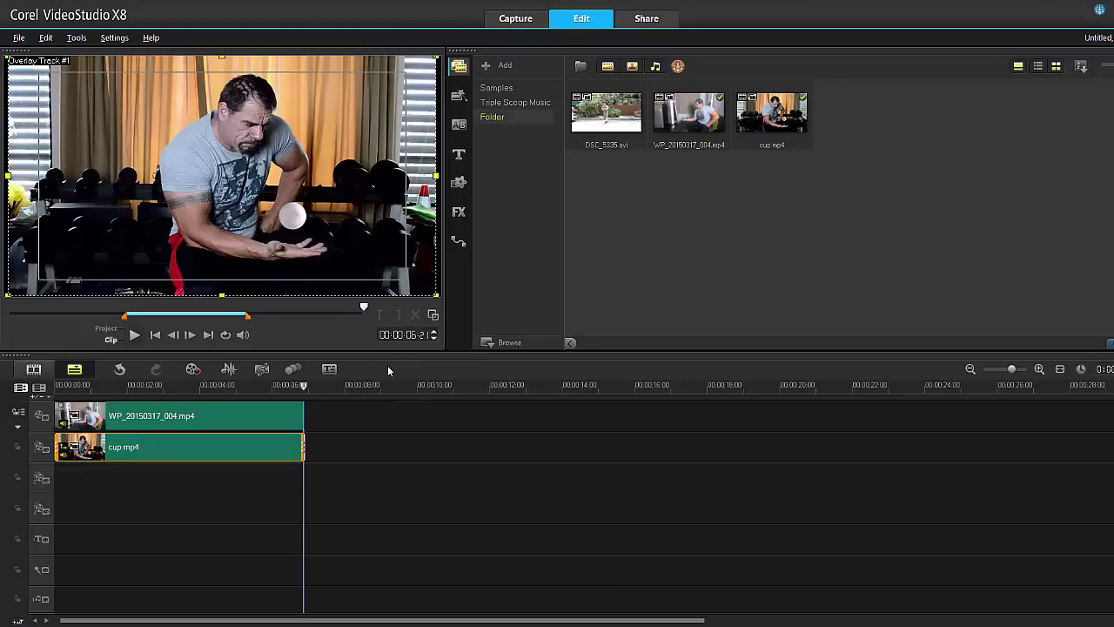
Drag Boris Graffiti 6.1 from the FX filters onto cup.mp4 and open its Advanced Mode editor.
left_click(459, 214)
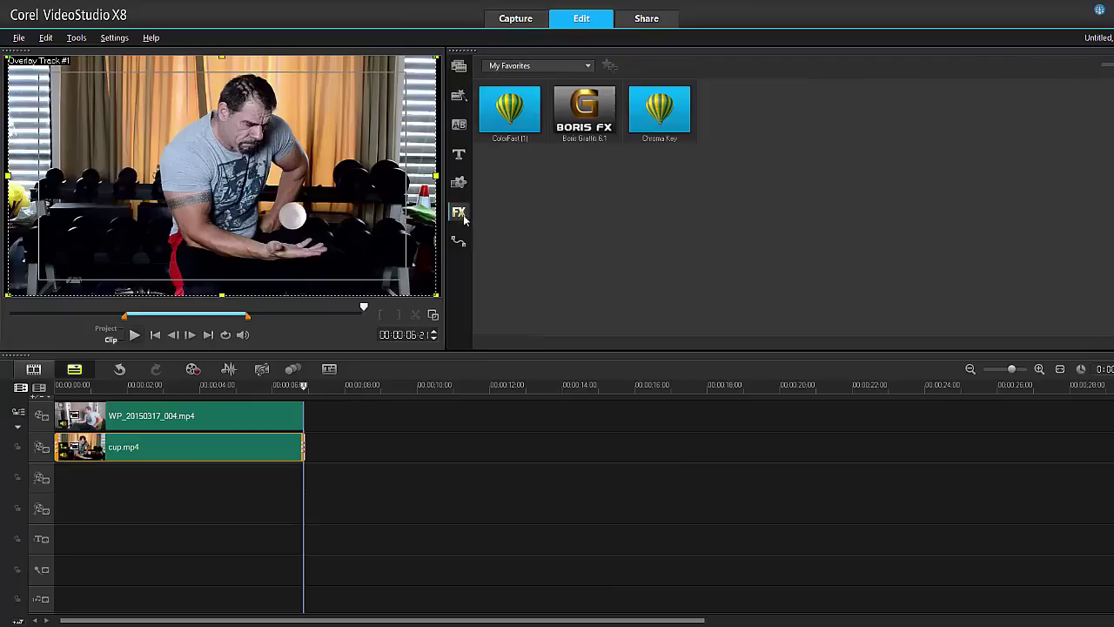
left_click(598, 136)
left_click_drag(597, 137, 227, 441)
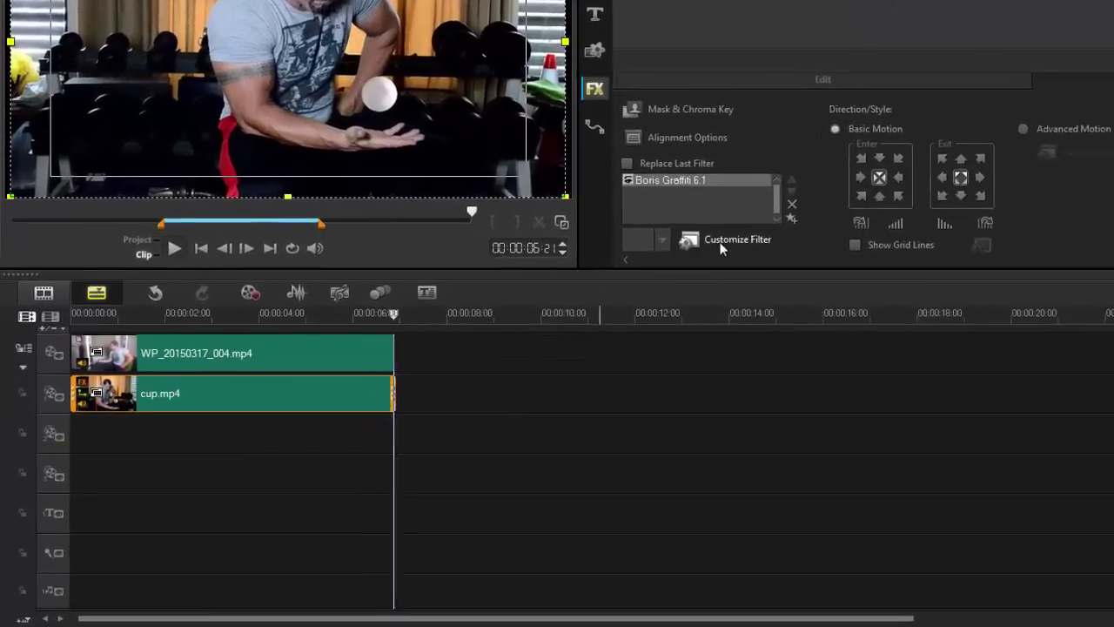
left_click(738, 240)
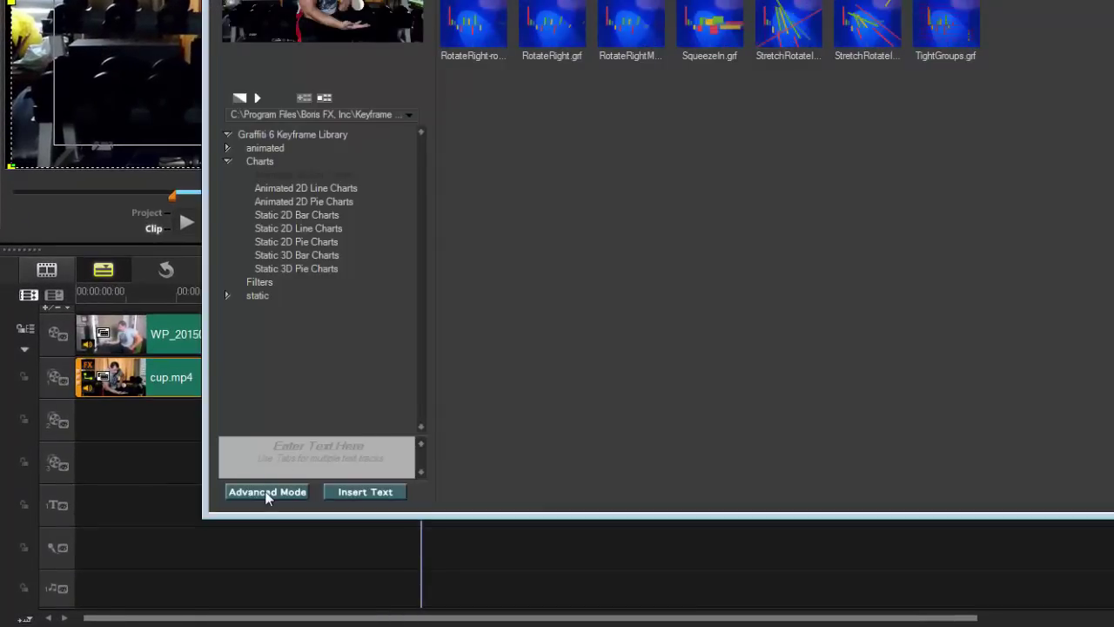
left_click(267, 505)
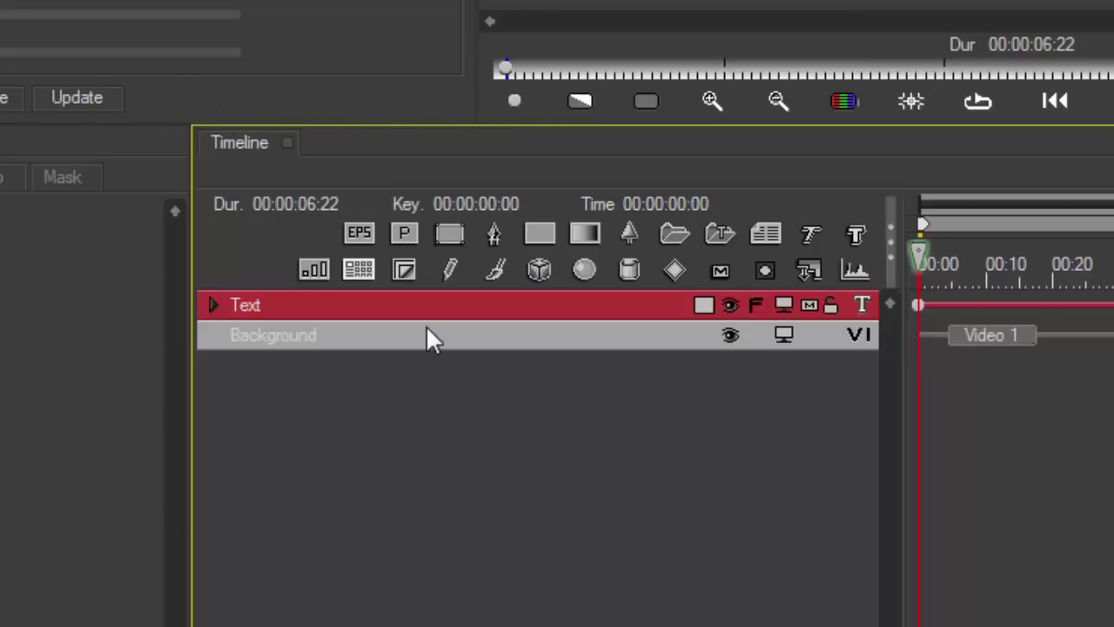
Delete the default Text track and draw a diagonal spline triangle over the frame.
key("Delete")
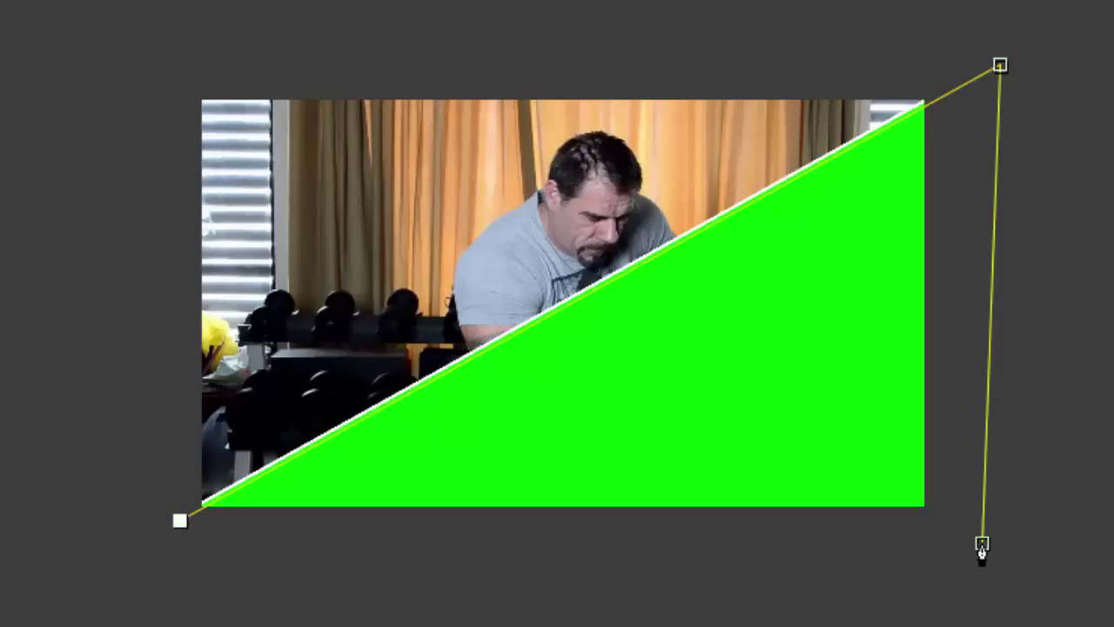
left_click(173, 558)
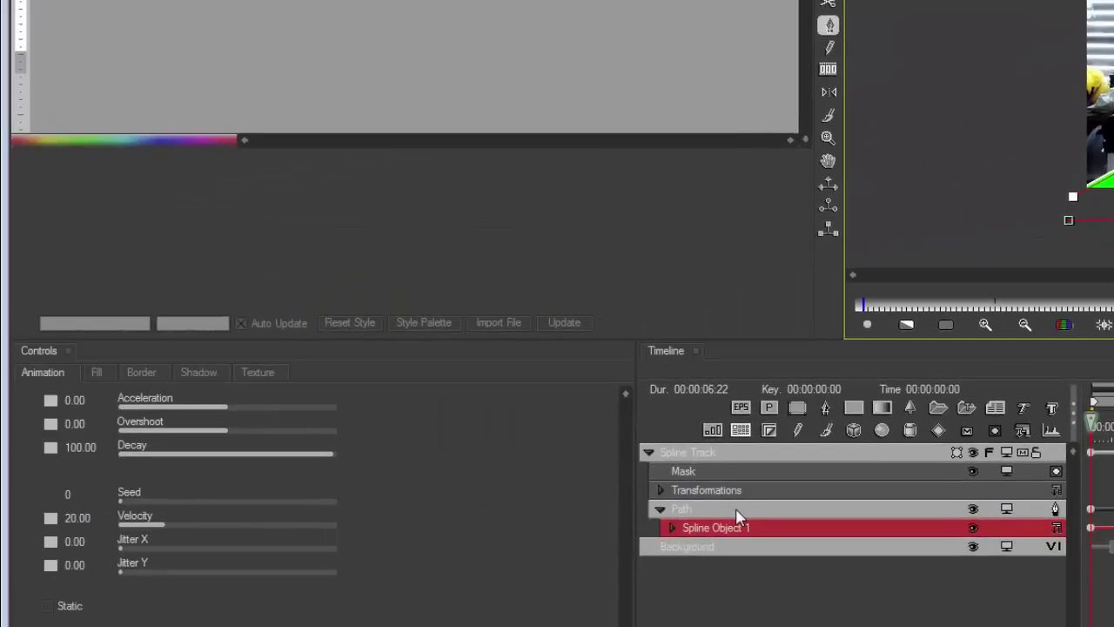
Set the Path layer's spline fill colour to pure green (0, 255, 0).
left_click(735, 510)
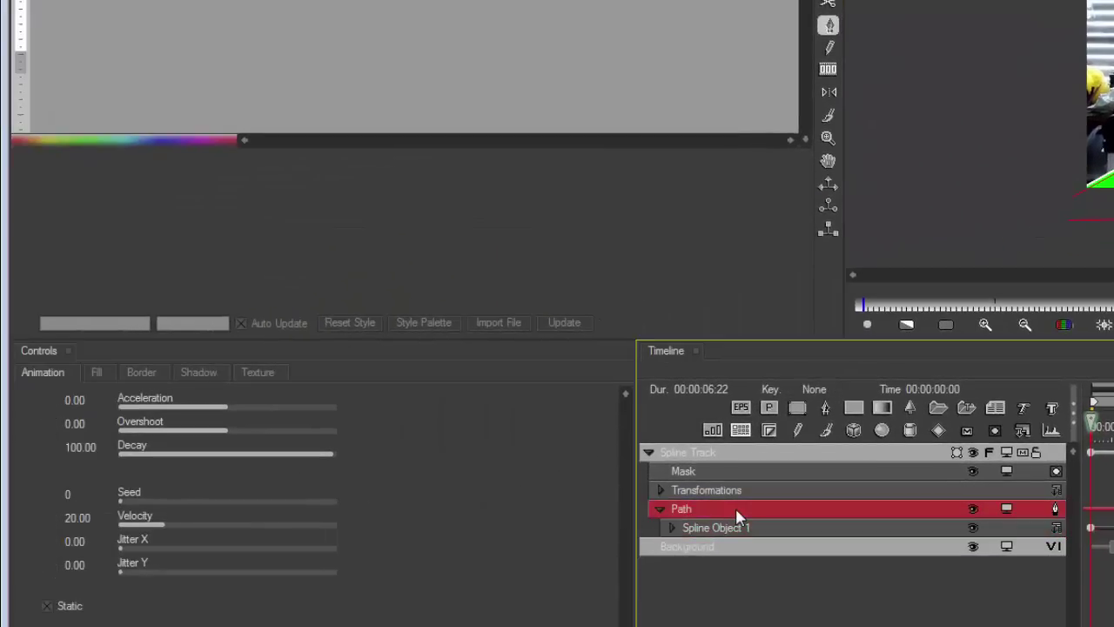
left_click(89, 371)
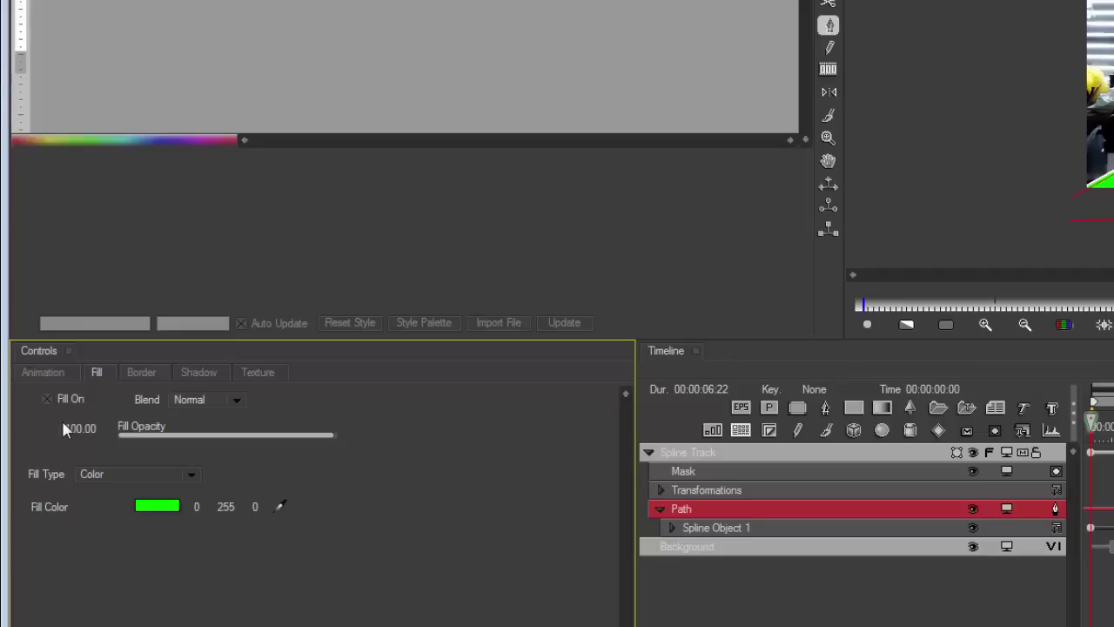
left_click(153, 515)
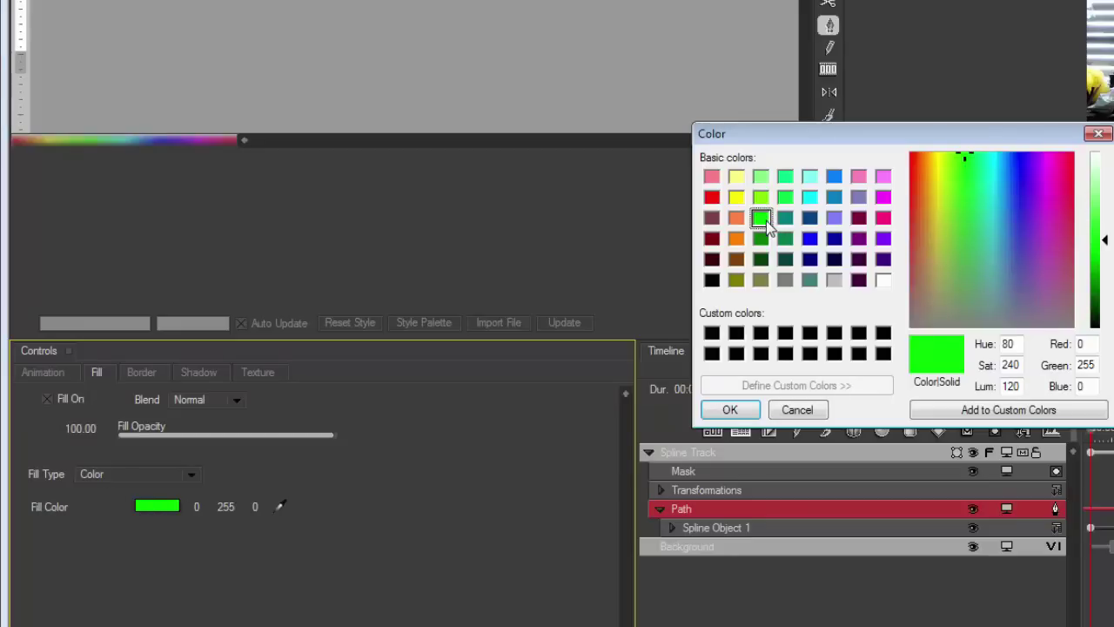
left_click(732, 410)
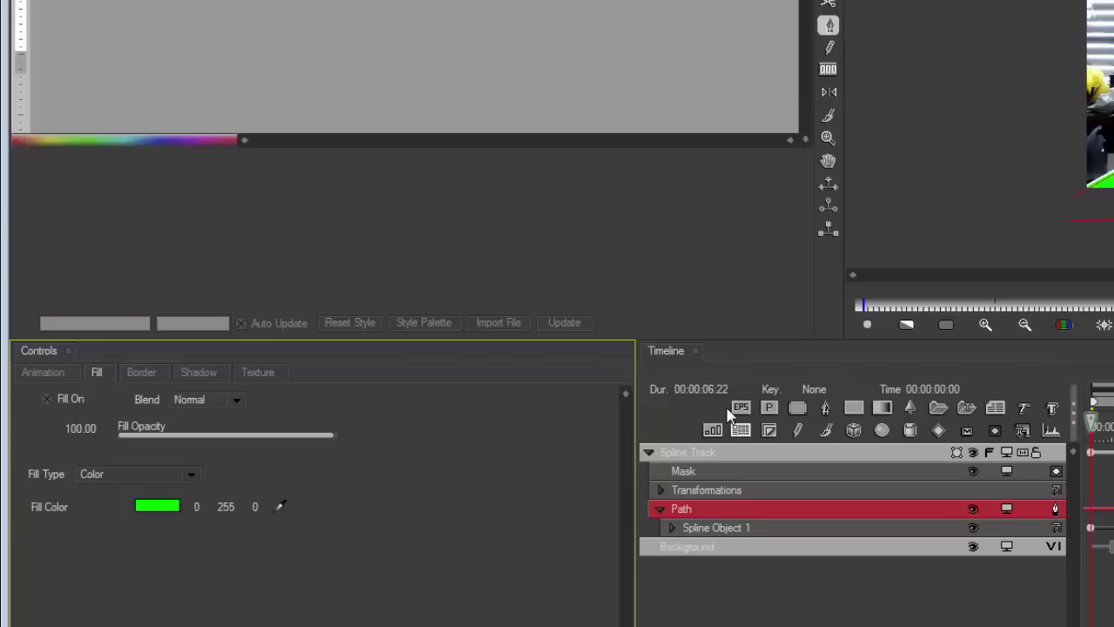
left_click(50, 374)
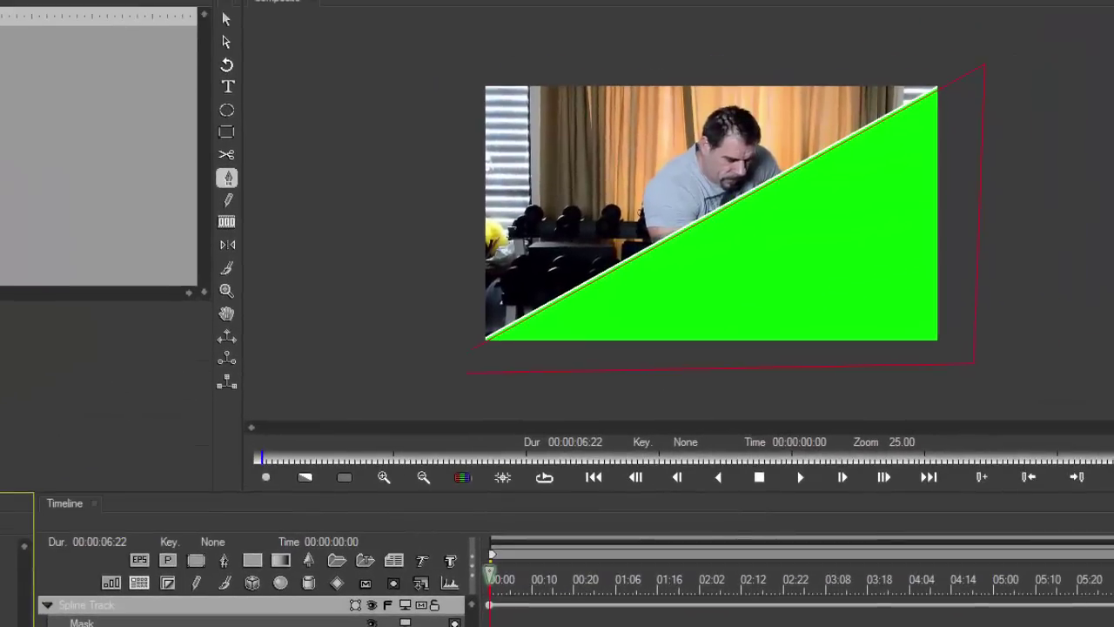
left_click(823, 244)
scroll(564, 305, "up", 3)
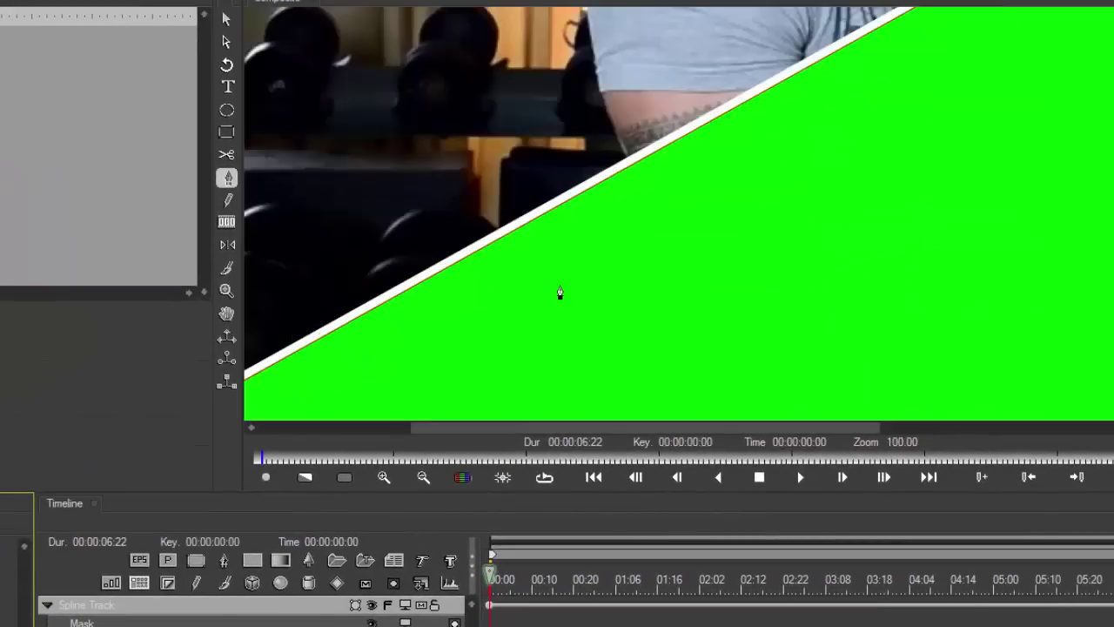
scroll(453, 337, "down", 3)
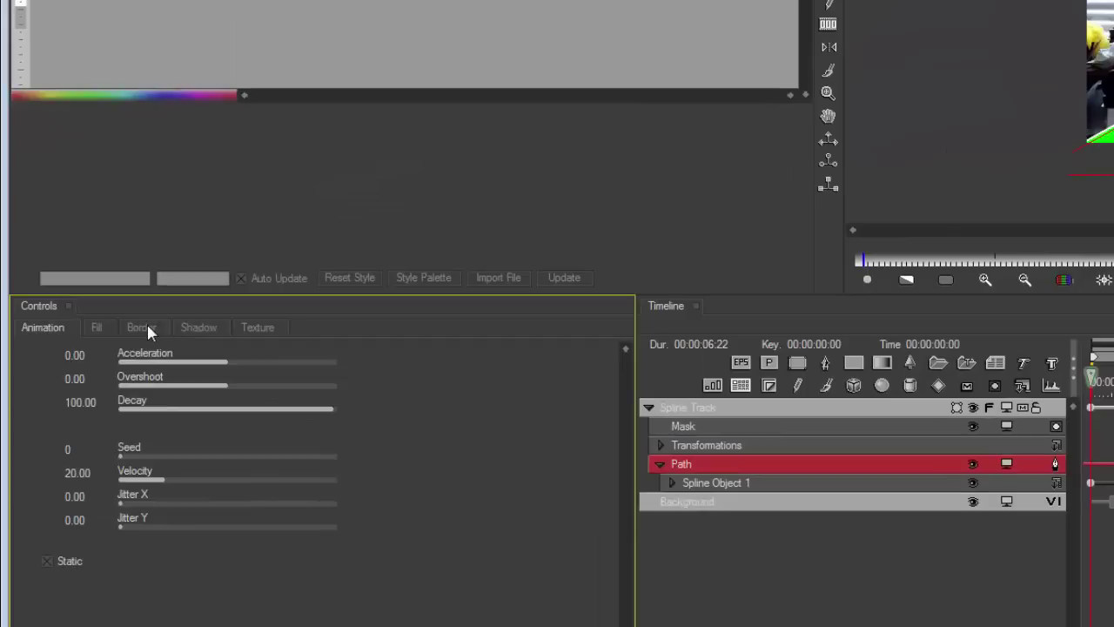
Show the shape's Border settings, with its white 8.66-wide outside edge and Begin/End sliders.
left_click(147, 327)
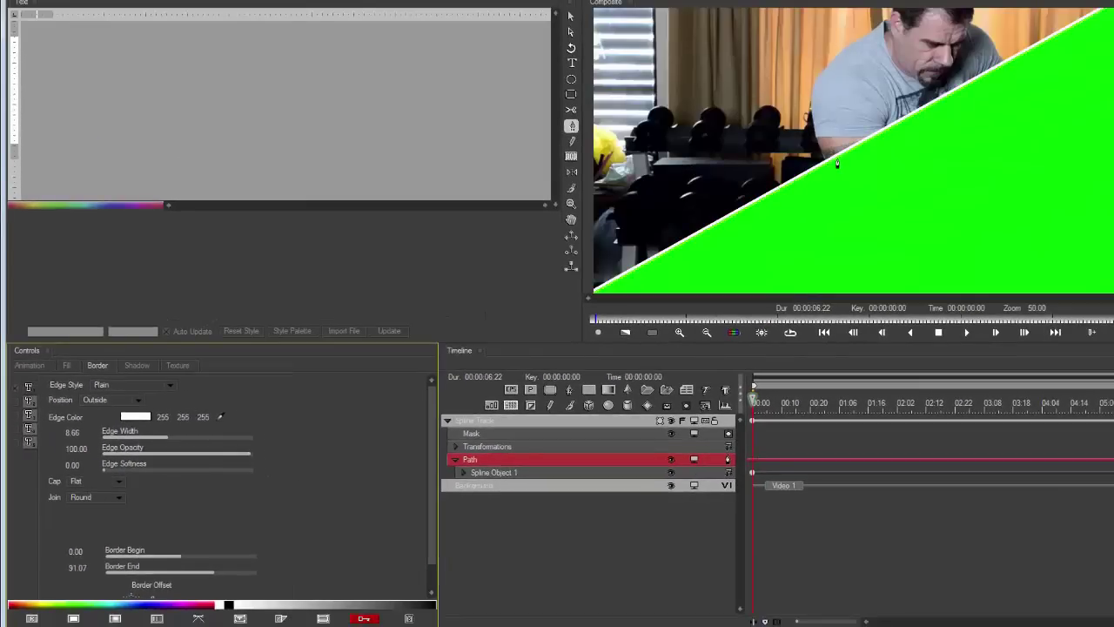
scroll(836, 163, "down", 1)
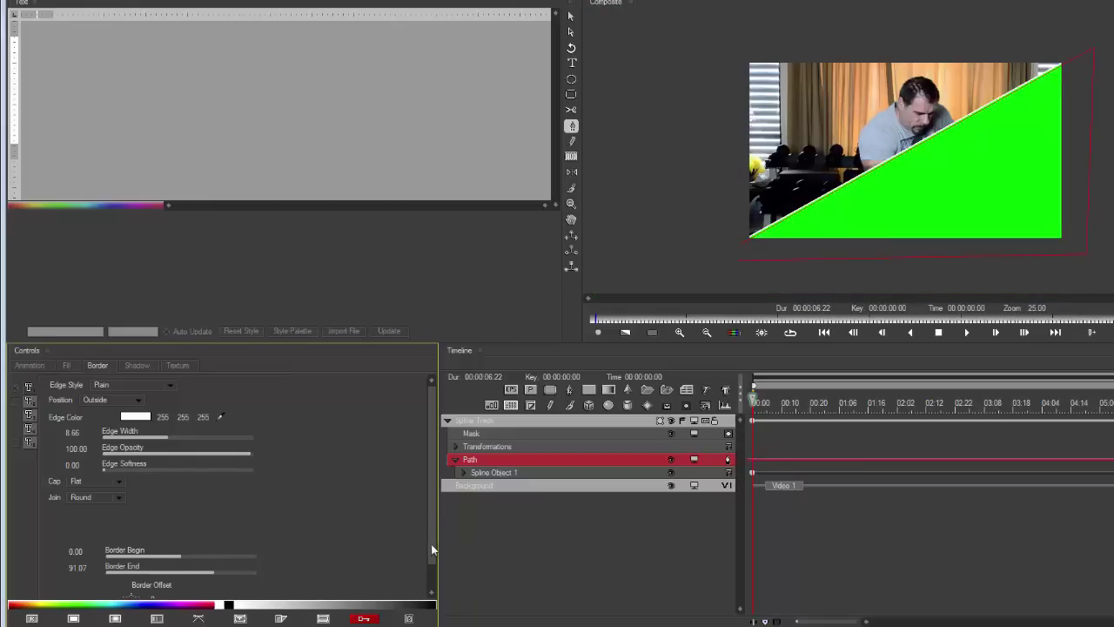
scroll(390, 553, "down", 1)
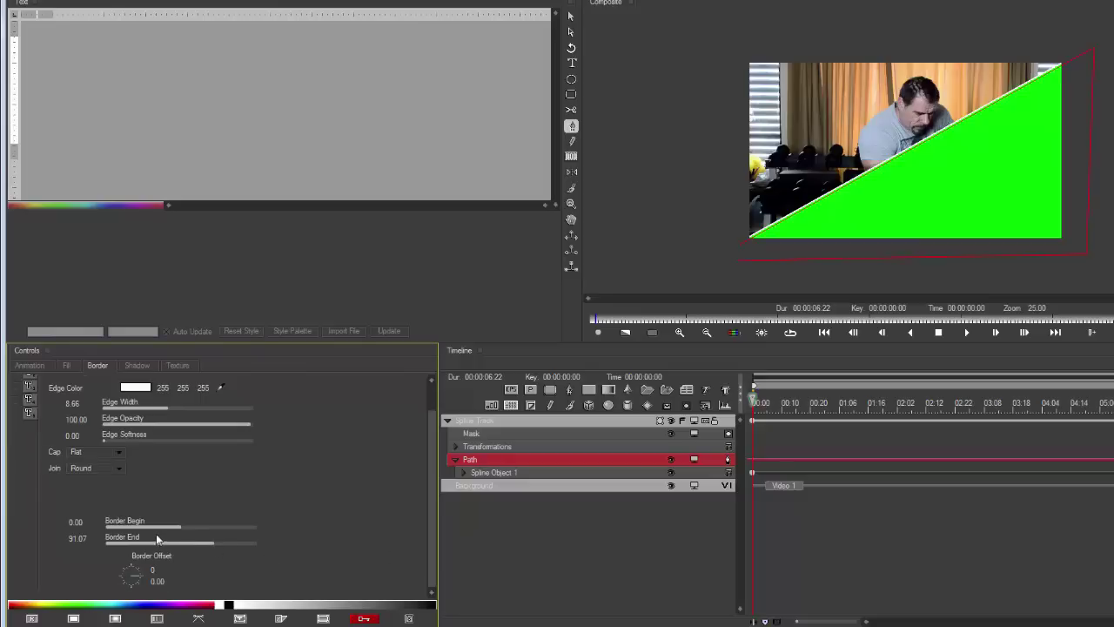
Drag the Border Begin and Border End sliders to try different edge extents.
left_click(177, 528)
mouse_move(177, 528)
left_mouse_down()
mouse_move(155, 526)
mouse_move(197, 535)
left_mouse_up()
left_click(227, 528)
mouse_move(230, 530)
left_mouse_down()
mouse_move(250, 530)
mouse_move(183, 549)
mouse_move(266, 551)
left_mouse_up()
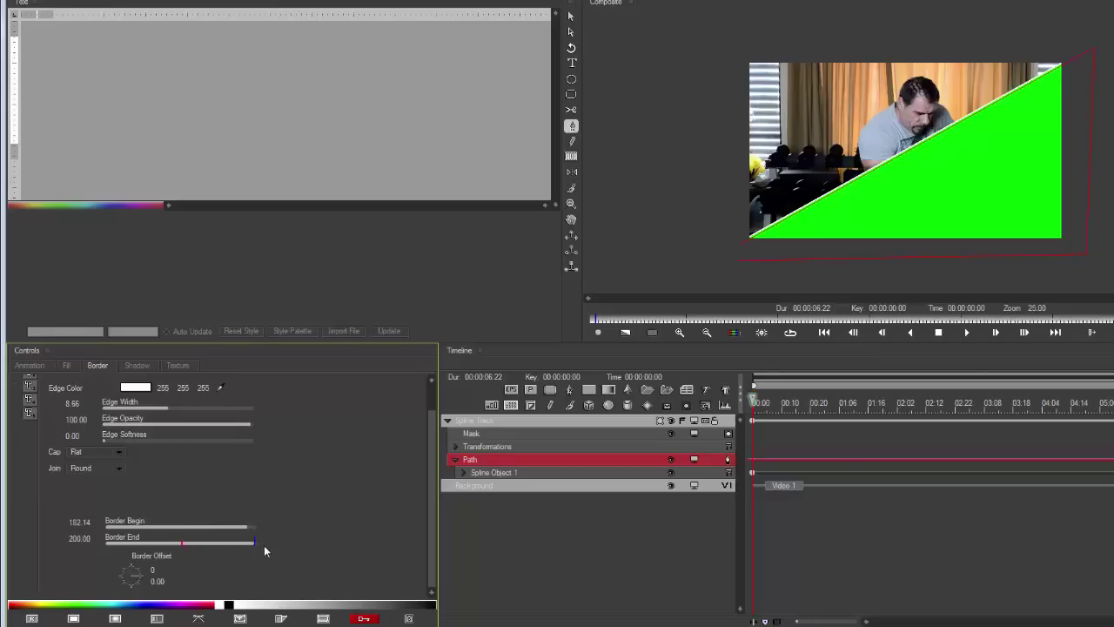
mouse_move(191, 545)
left_mouse_down()
mouse_move(165, 545)
mouse_move(199, 539)
left_mouse_up()
left_click(79, 523)
key("Return")
left_click_drag(82, 524, 74, 523)
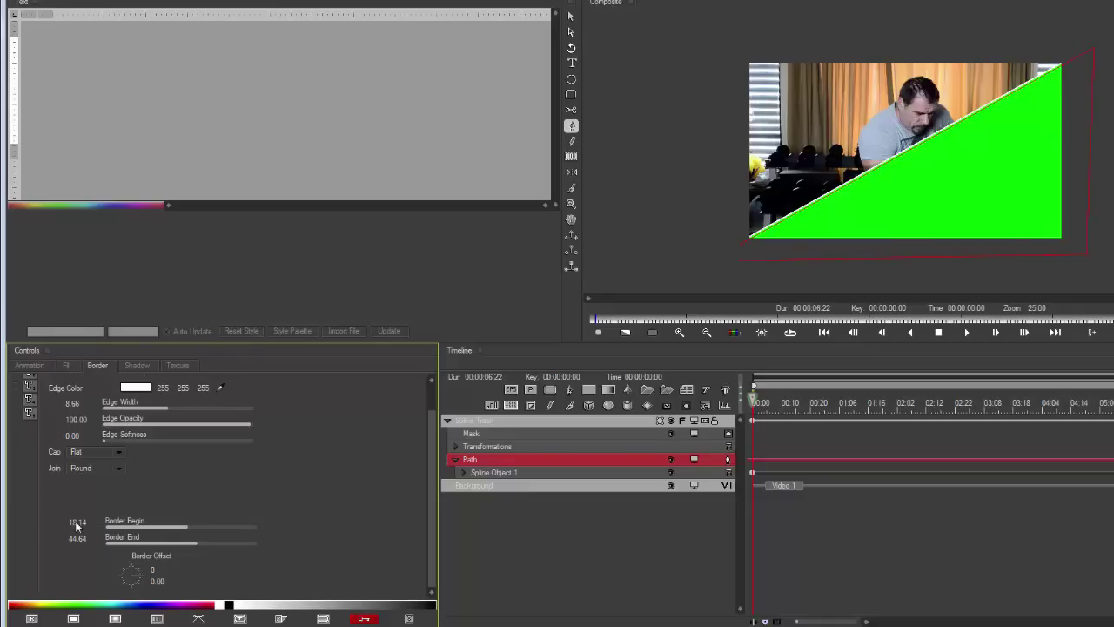
left_click(79, 523)
key("Return")
left_click_drag(95, 526, 85, 526)
Set Border Begin to -1.86 and Border End to 116.65, then scrub to check the edge.
left_click(78, 523)
type("-1.86")
key("Return")
left_click(78, 522)
key("Return")
mouse_move(80, 539)
left_mouse_down()
mouse_move(91, 540)
mouse_move(85, 522)
mouse_move(97, 522)
mouse_move(78, 522)
mouse_move(89, 522)
left_mouse_up()
left_click_drag(769, 405, 867, 418)
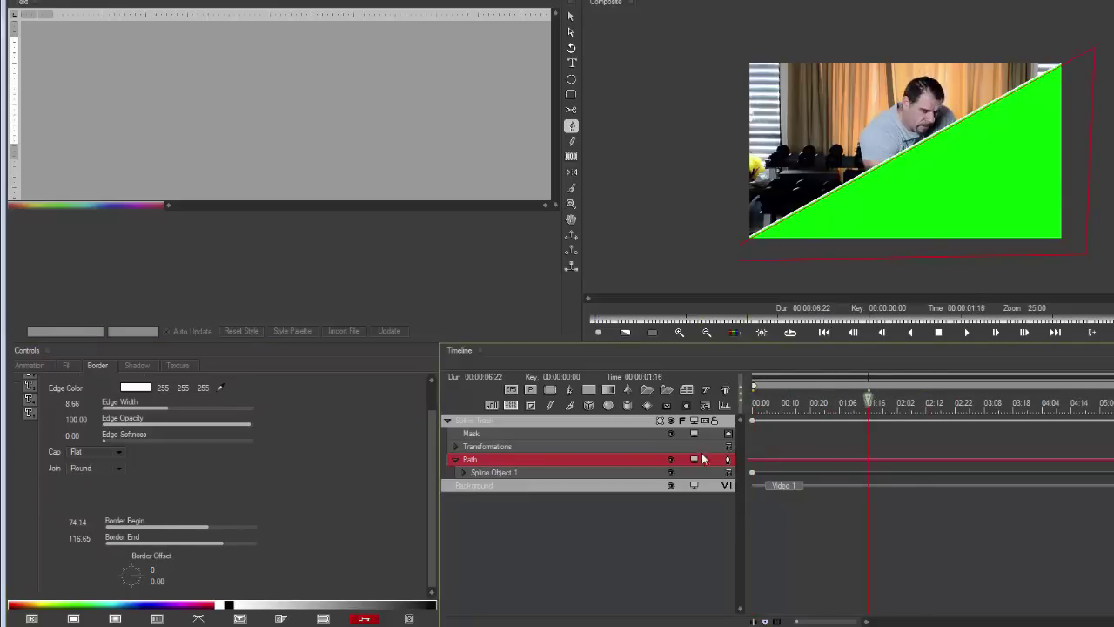
scroll(306, 523, "up", 1)
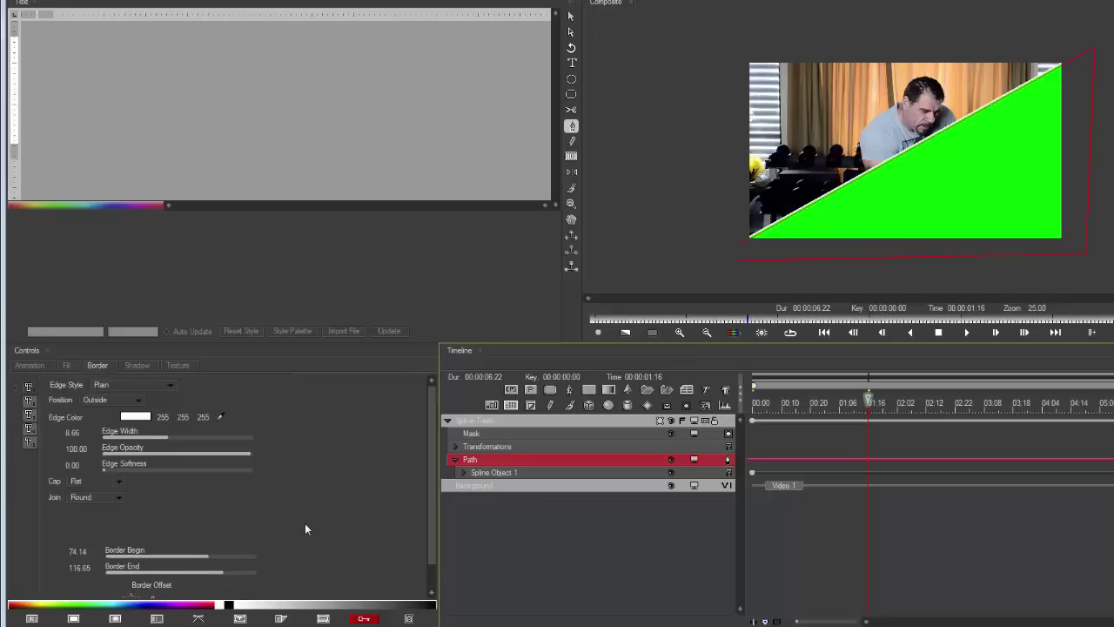
Set Spline Object 1's Border Begin to 0 in Boris Graffiti 6.1.
left_click(505, 475)
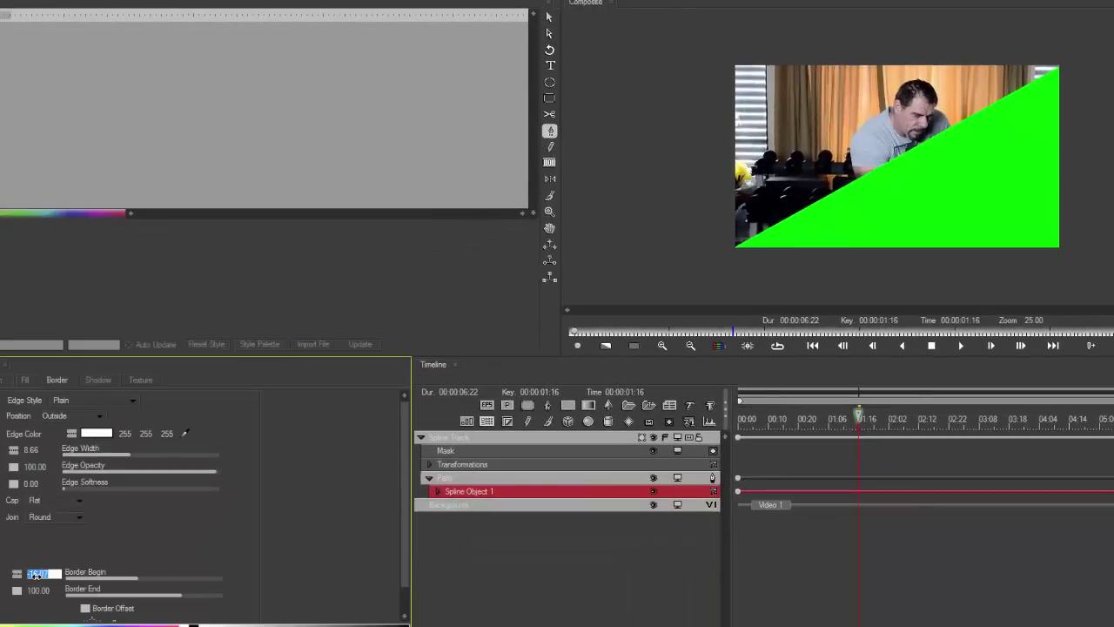
type("0")
key("Return")
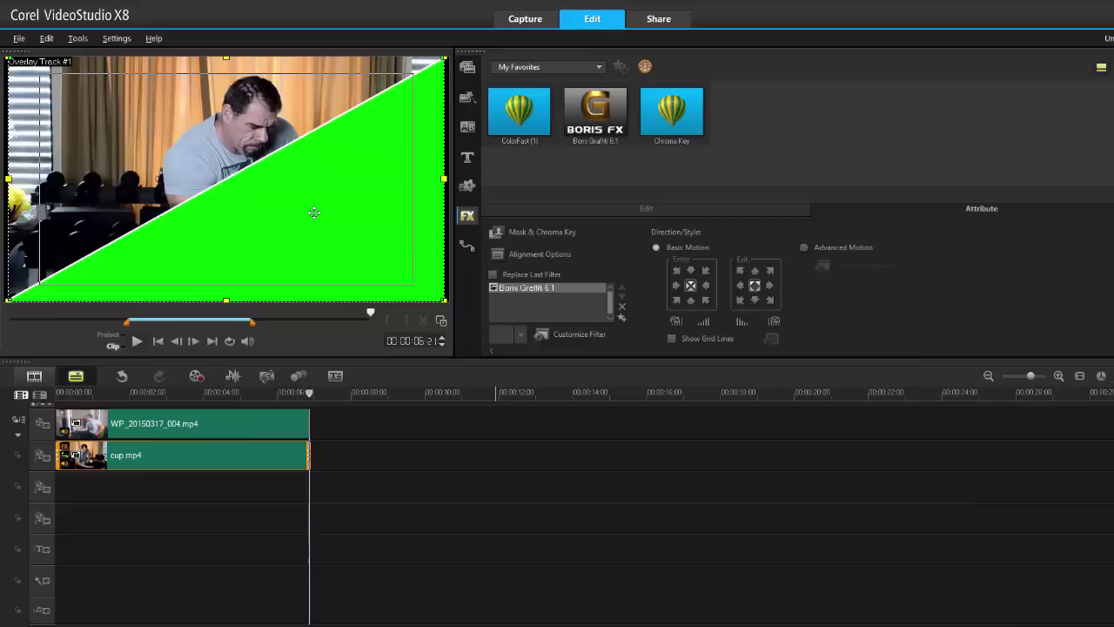
Chroma-key the green out of cup.mp4 with the eyedropper, then preview the project at 00:00:02:08.
left_click(522, 233)
left_click(491, 250)
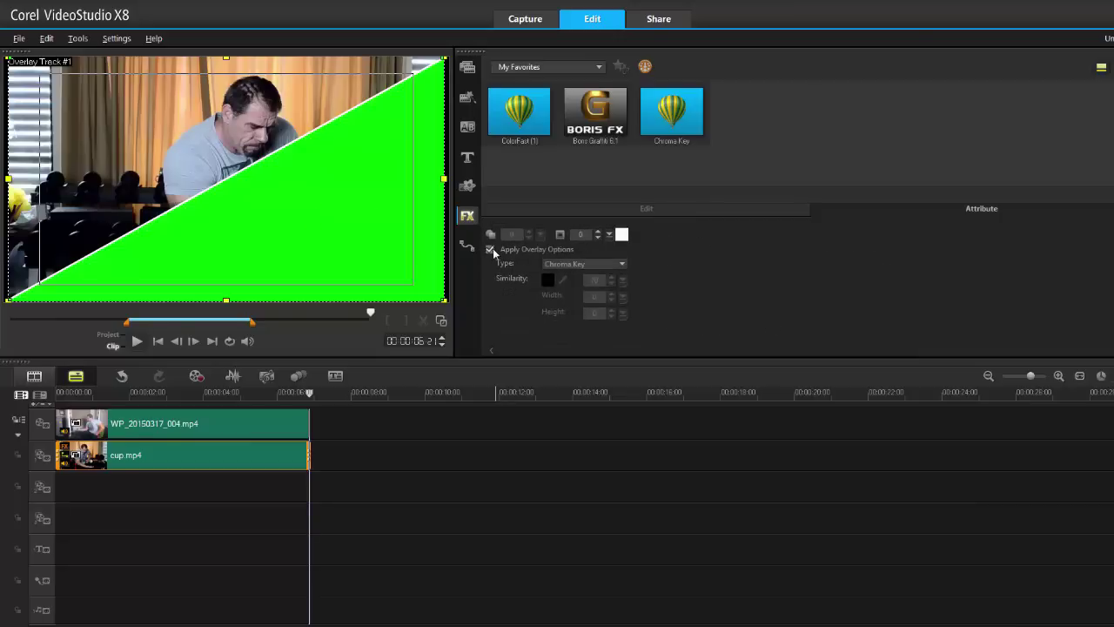
left_click(564, 278)
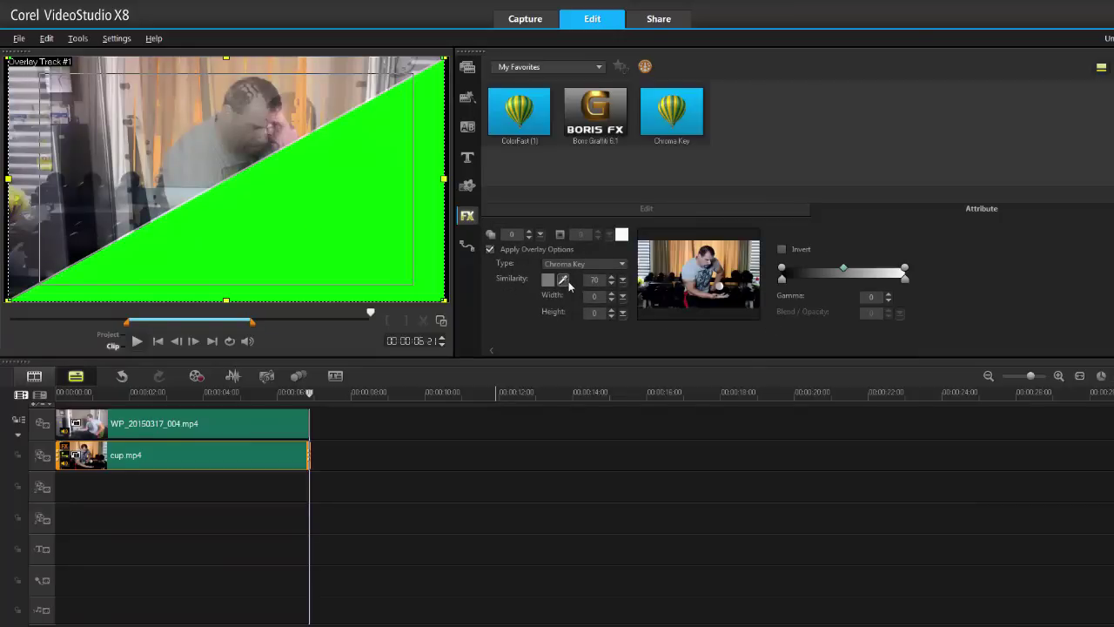
left_click(371, 228)
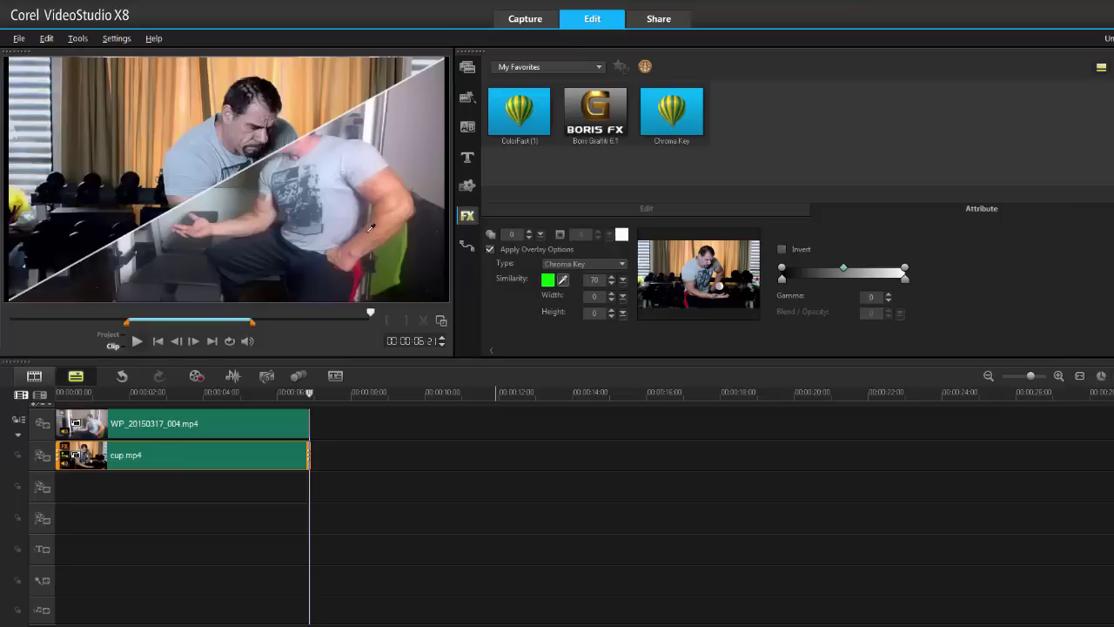
left_click(312, 392)
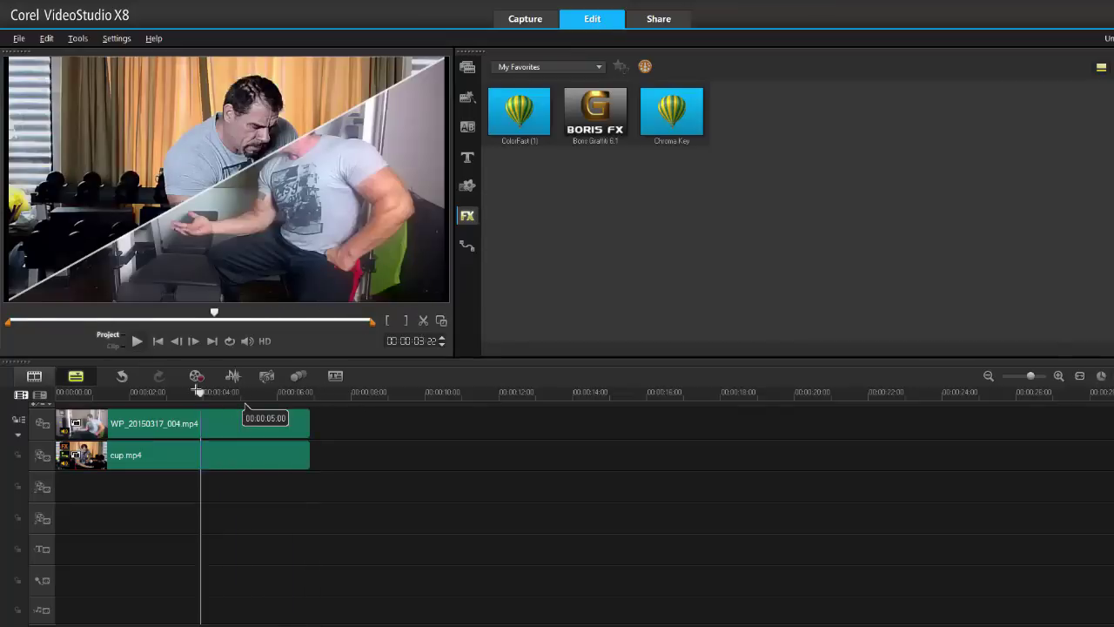
left_click(142, 391)
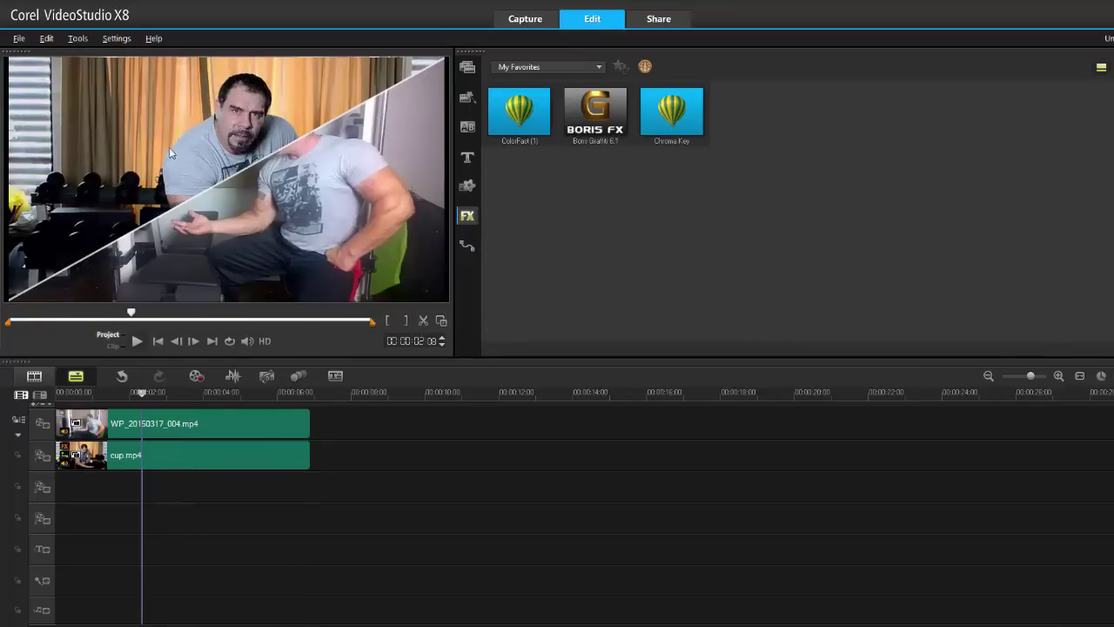